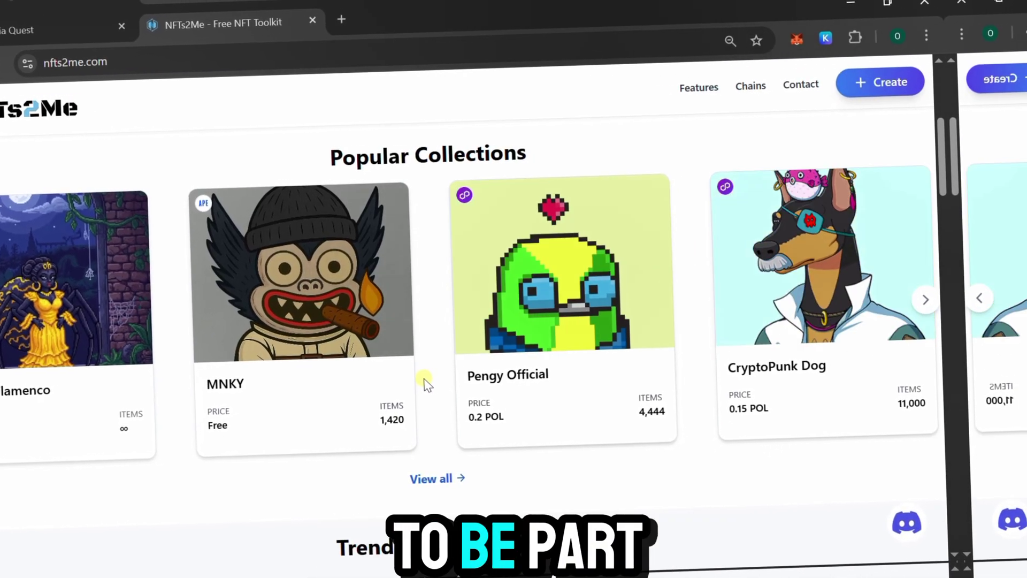
scroll(425, 382, "down", 2)
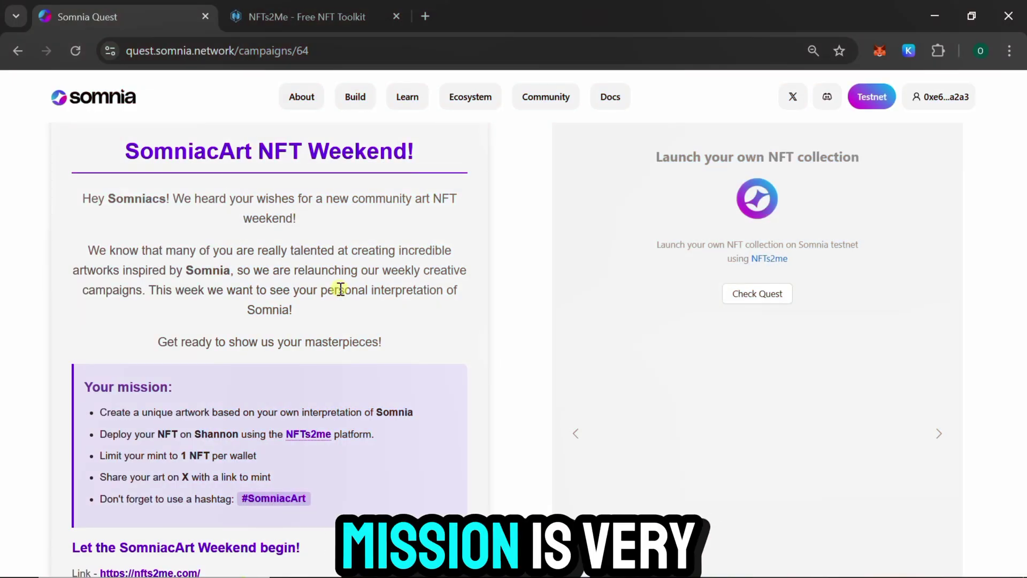
- Examine the SomniacArt NFT Weekend campaign's mission requirements, quest reward and participant count
scroll(339, 296, "down", 2)
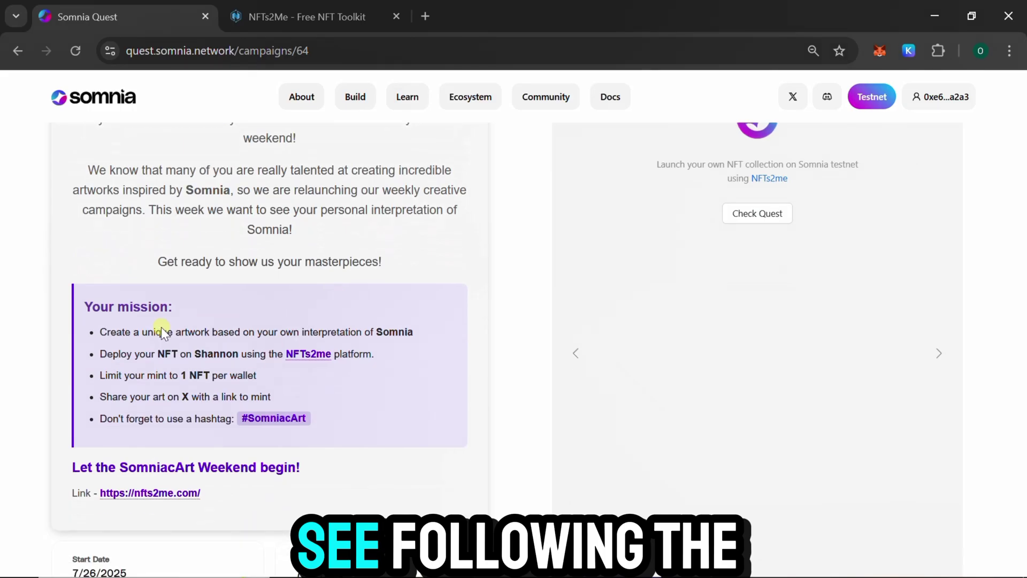
left_click(236, 297)
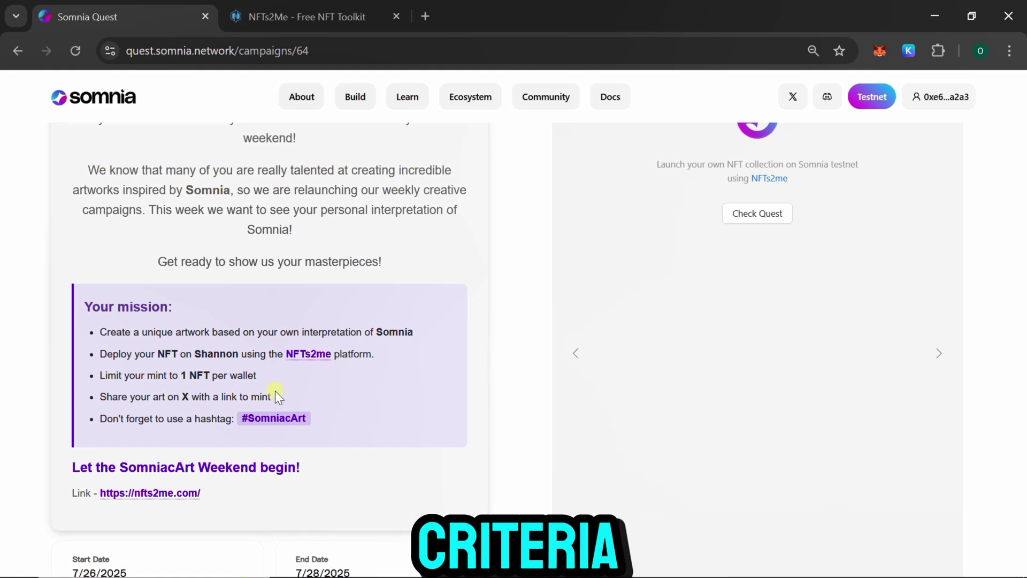
left_click_drag(89, 380, 229, 376)
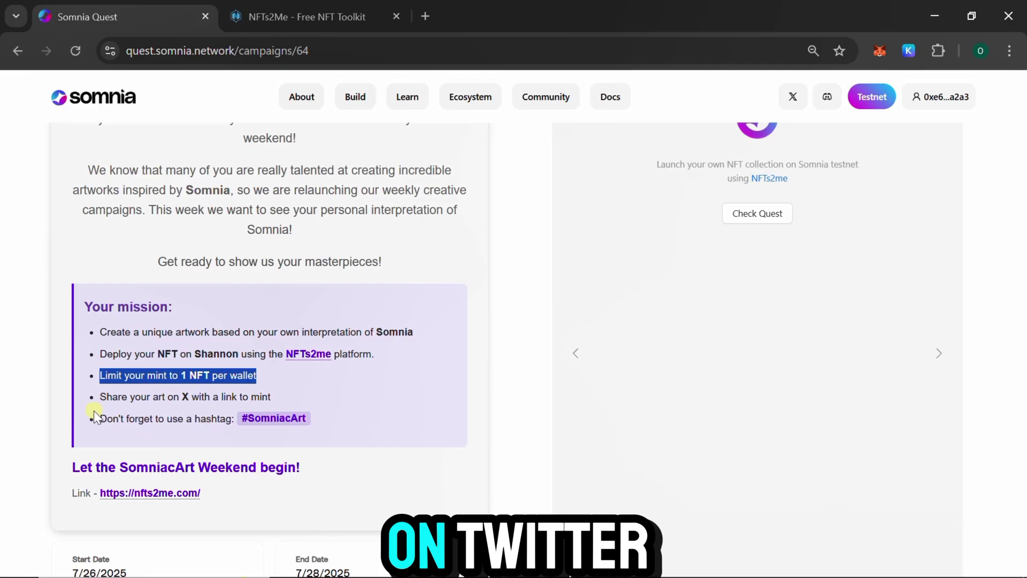
left_click_drag(85, 396, 207, 410)
left_click_drag(274, 416, 322, 416)
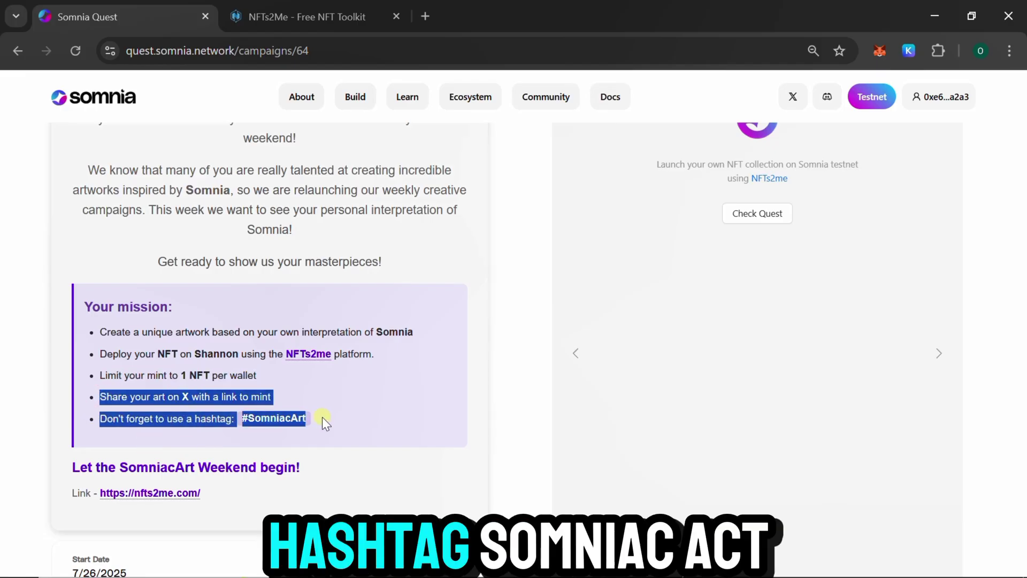
left_click(339, 423)
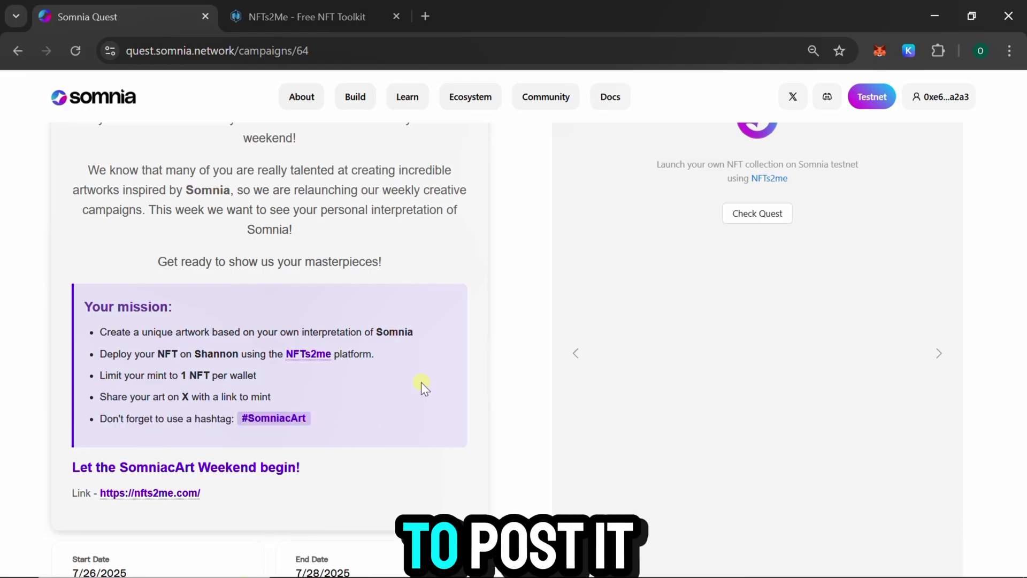
scroll(422, 382, "down", 5)
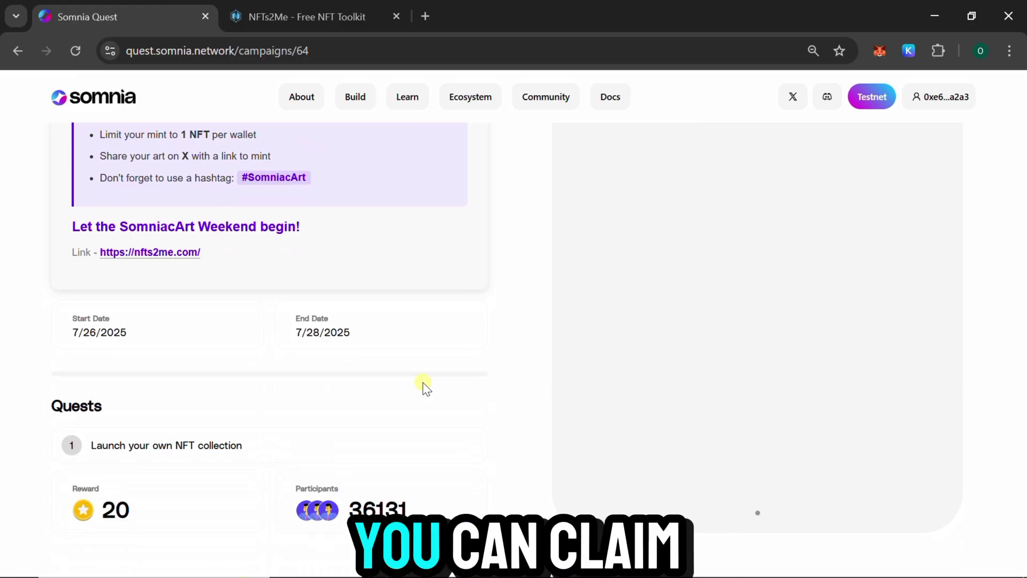
left_click_drag(43, 509, 190, 511)
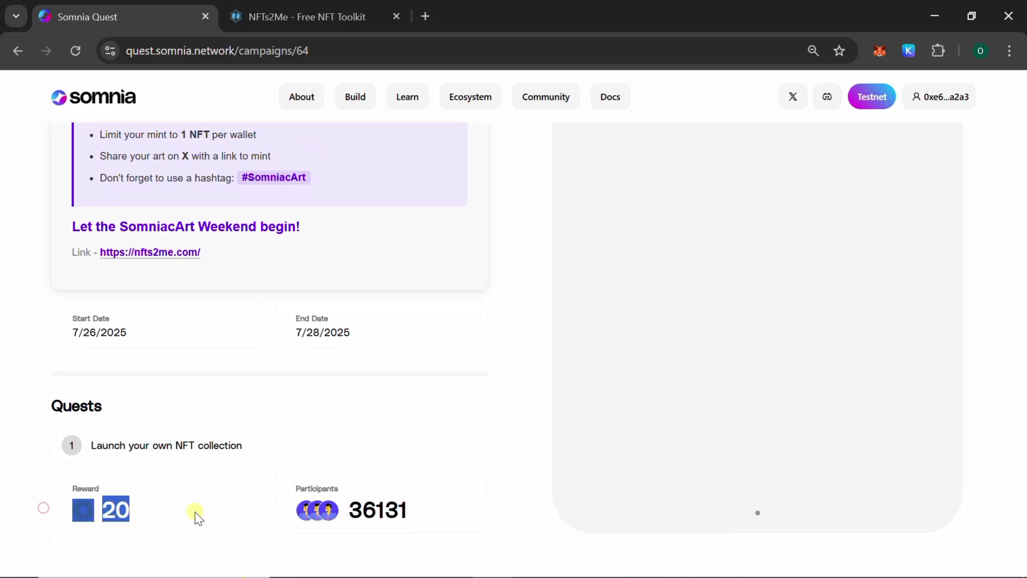
left_click(195, 512)
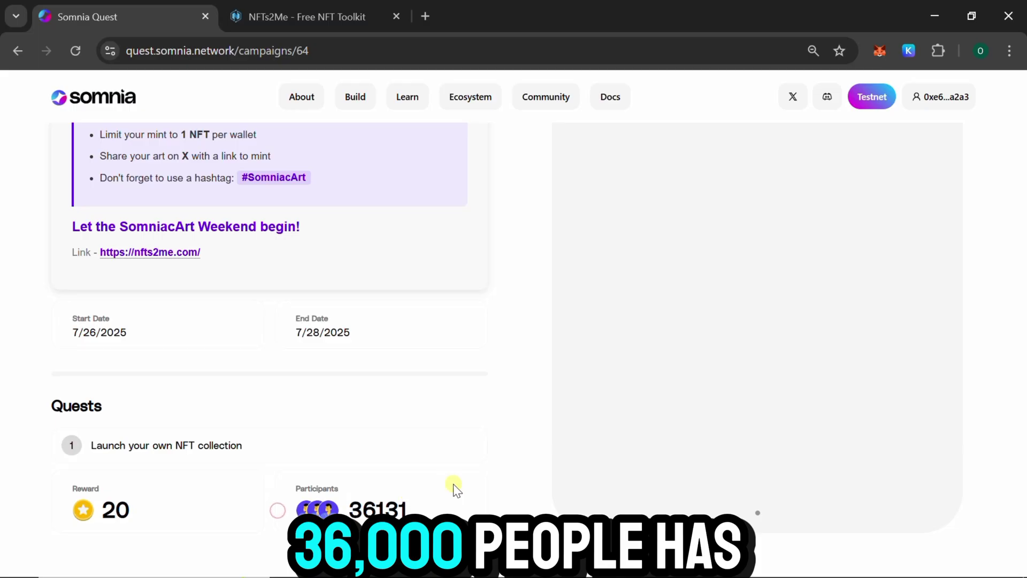
left_click_drag(454, 484, 470, 508)
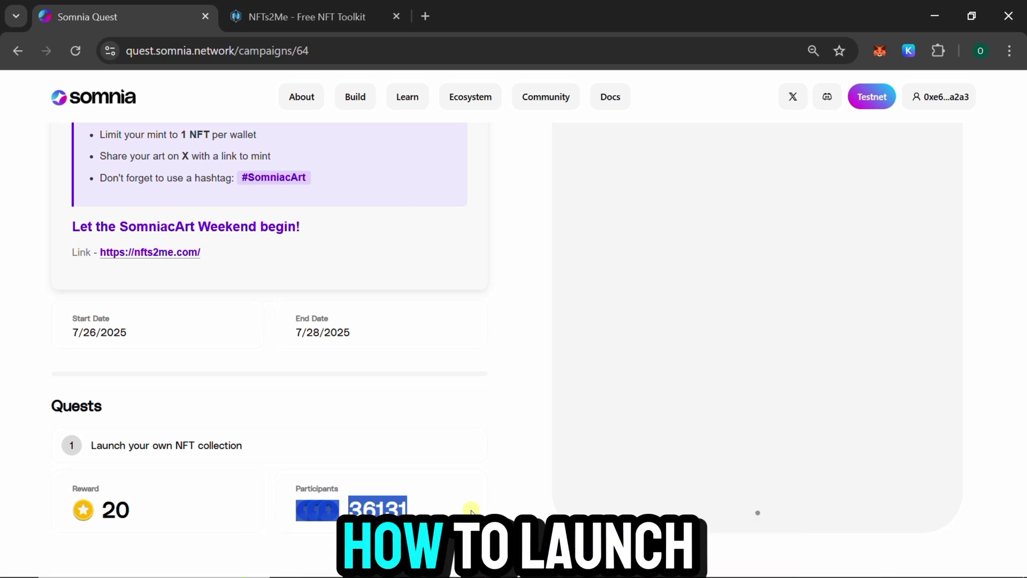
scroll(472, 512, "up", 3)
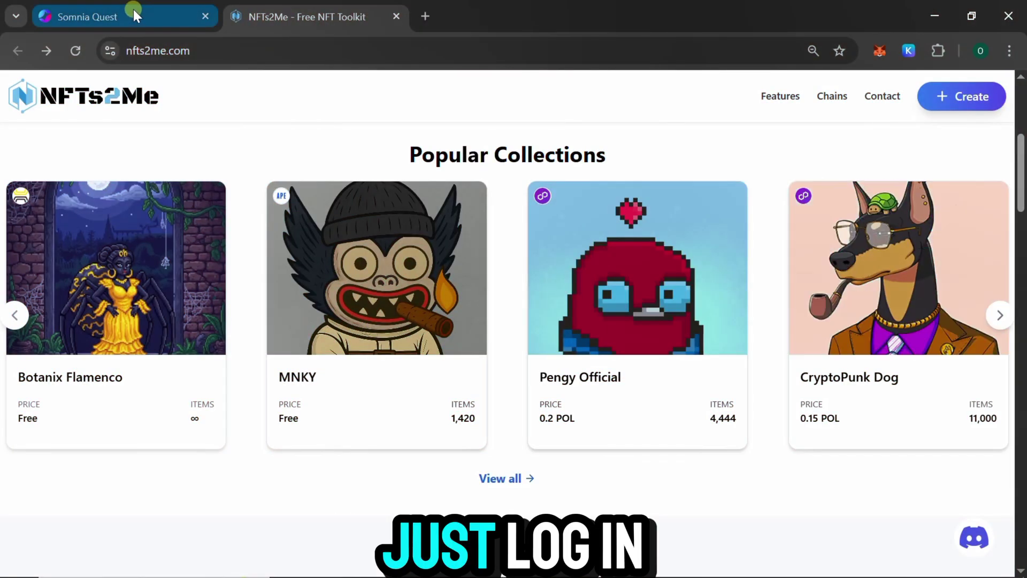
- Return to the Somnia Quest campaign page and open the NFTs2me link in the NFT collection quest
left_click(133, 9)
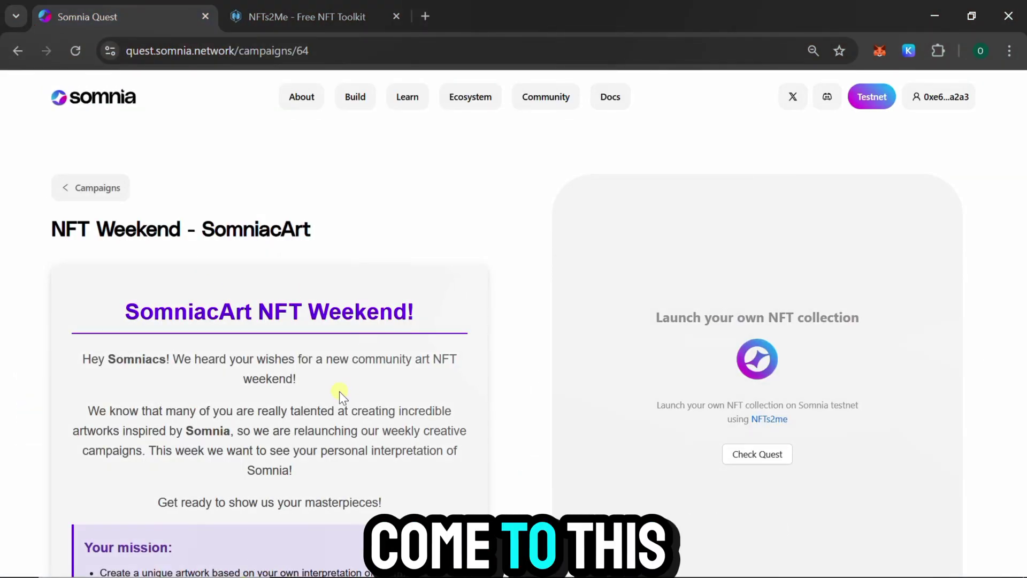
scroll(514, 378, "down", 2)
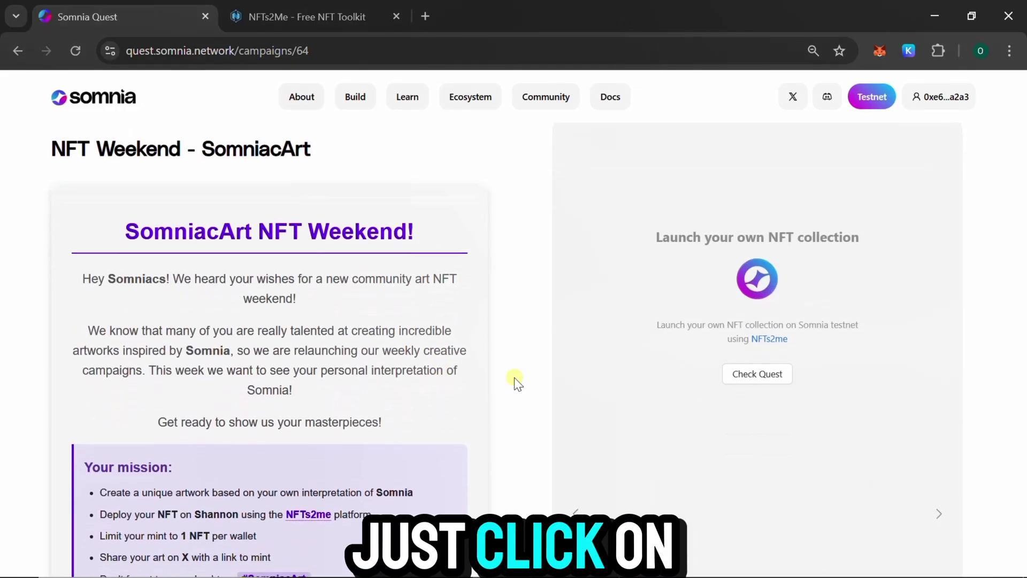
left_click(776, 332)
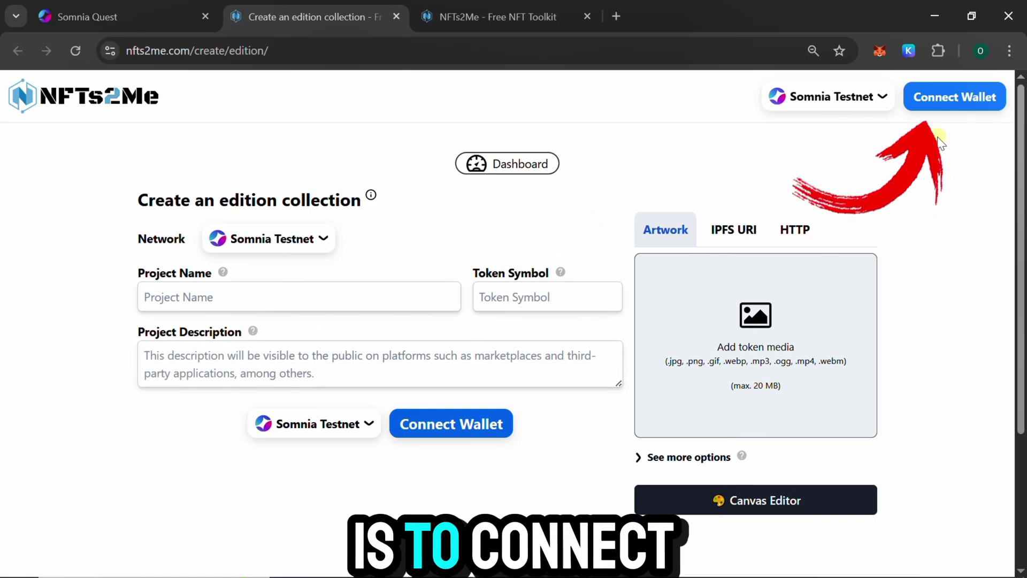
- Connect the MetaMask wallet to NFTs2Me and approve the sign-in request to verify the account
left_click(964, 100)
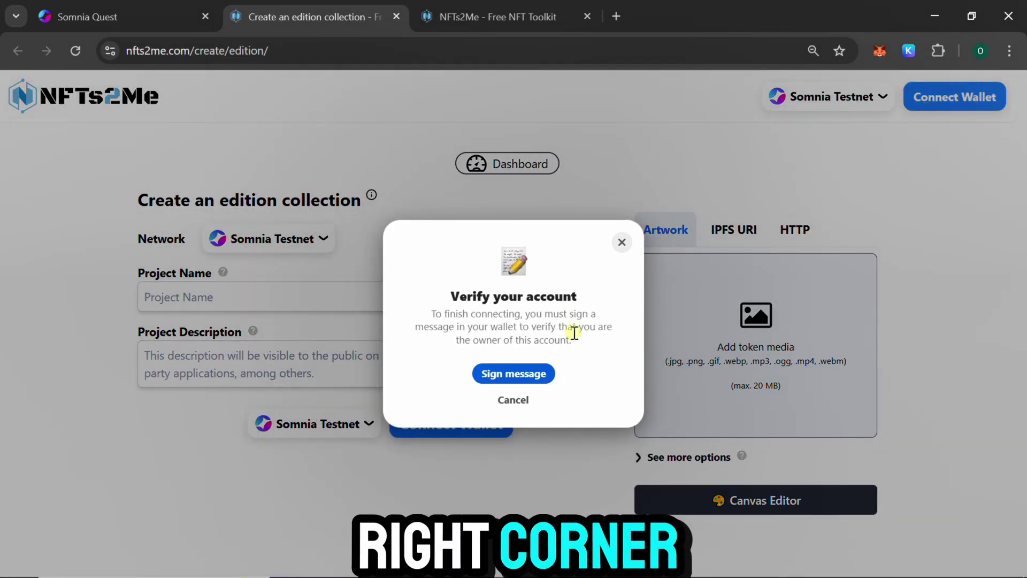
left_click(511, 373)
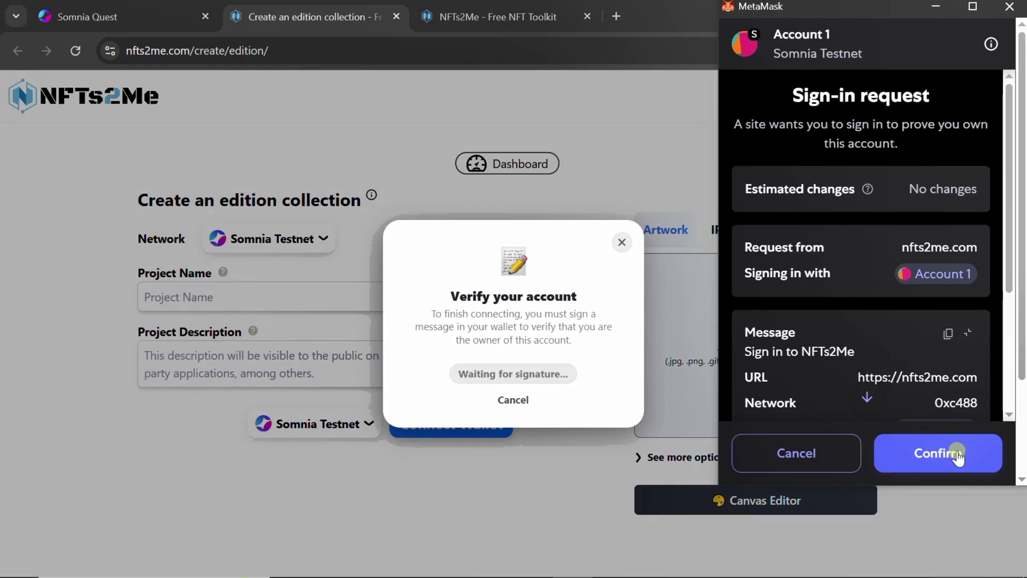
left_click(957, 454)
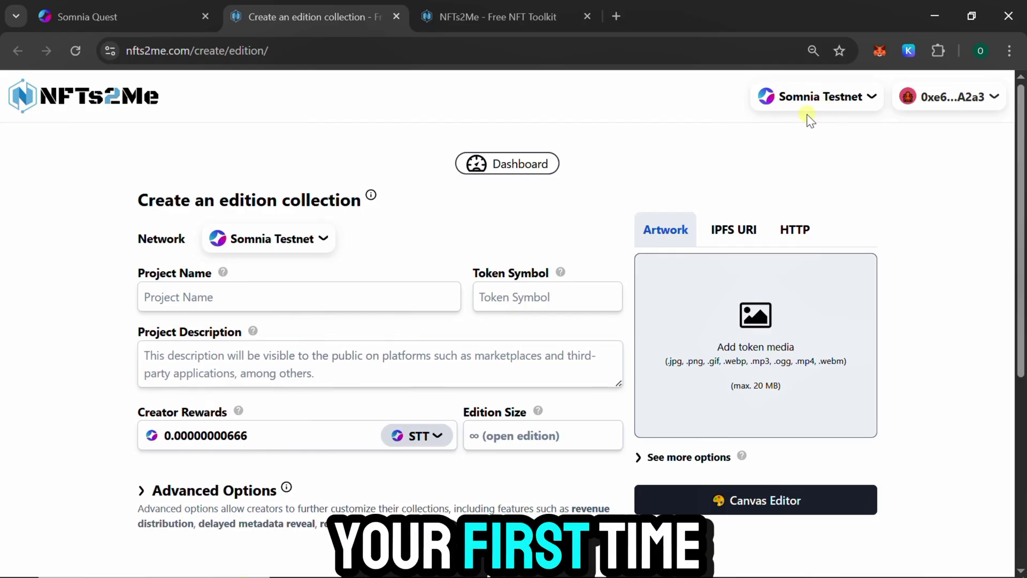
- Choose Somnia Testnet from the testnet networks as the active network
left_click(830, 98)
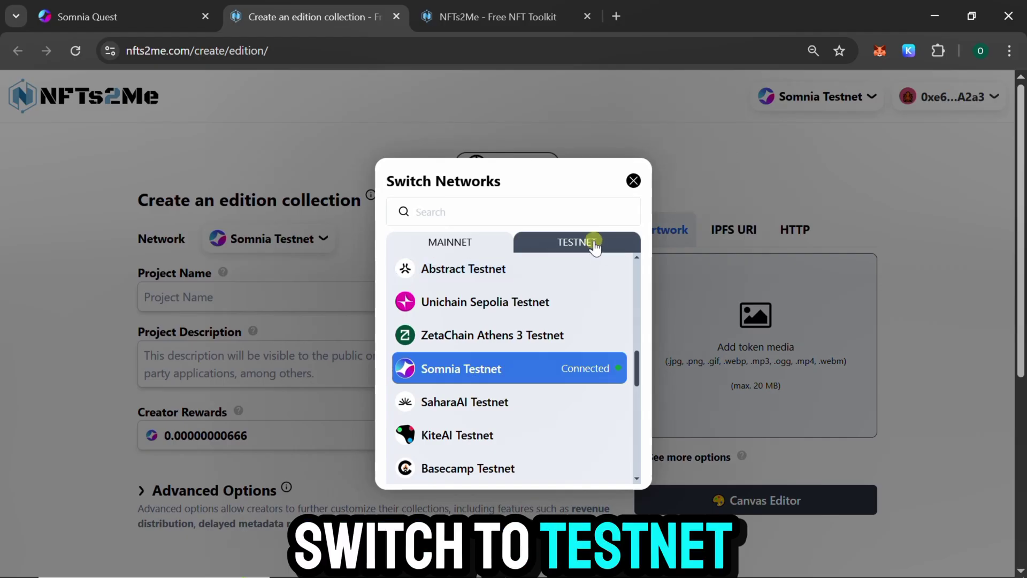
left_click(513, 370)
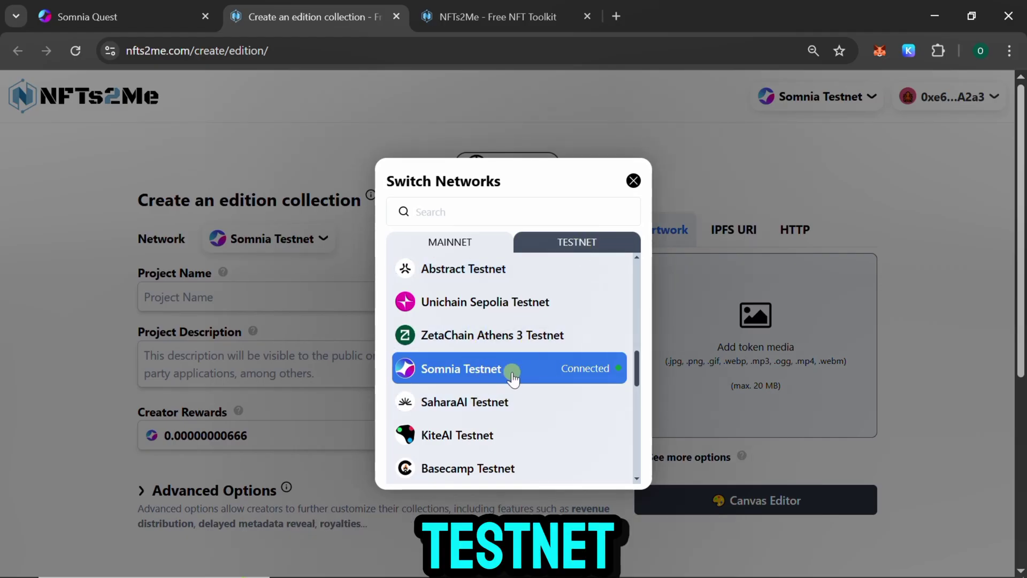
left_click(936, 185)
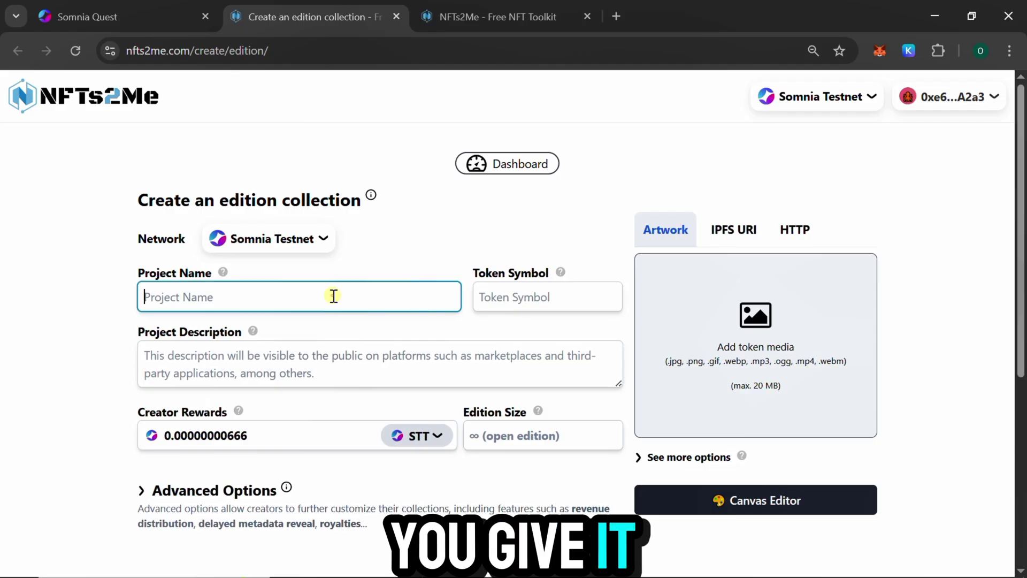
- Name the project "Somnia Sign" and set its token symbol to "Signs"
type("Somnia")
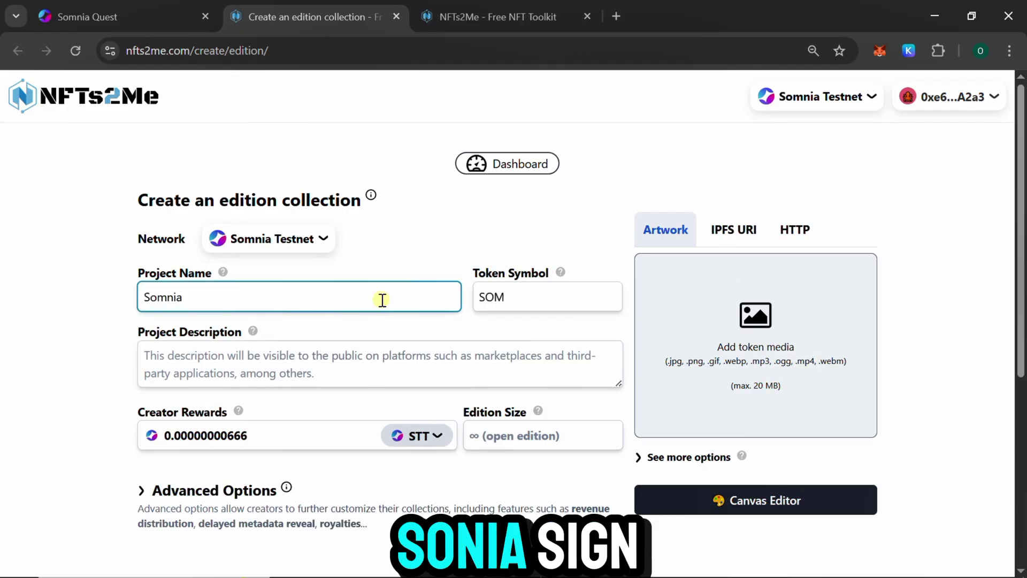
type(" Sig")
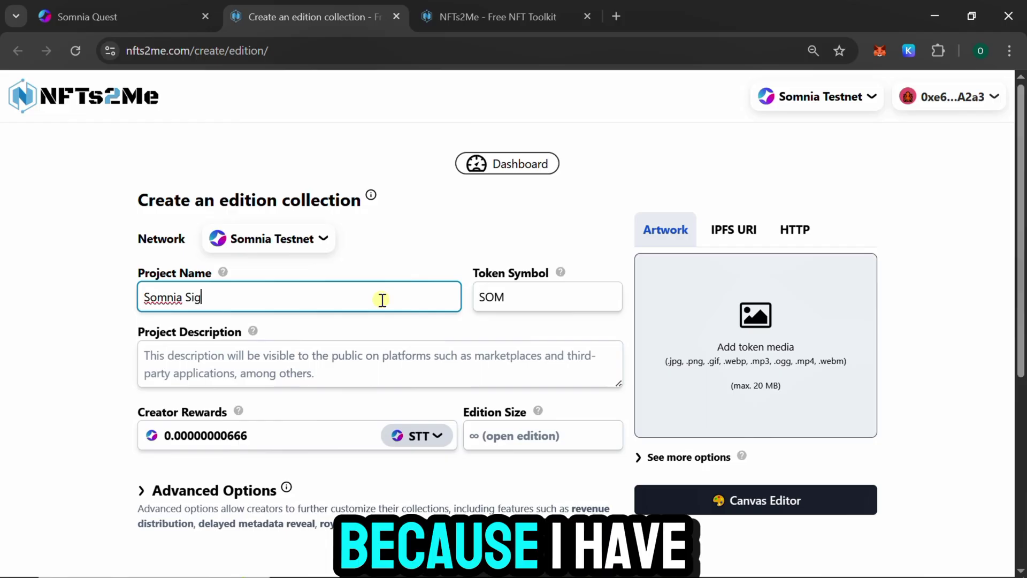
type("n")
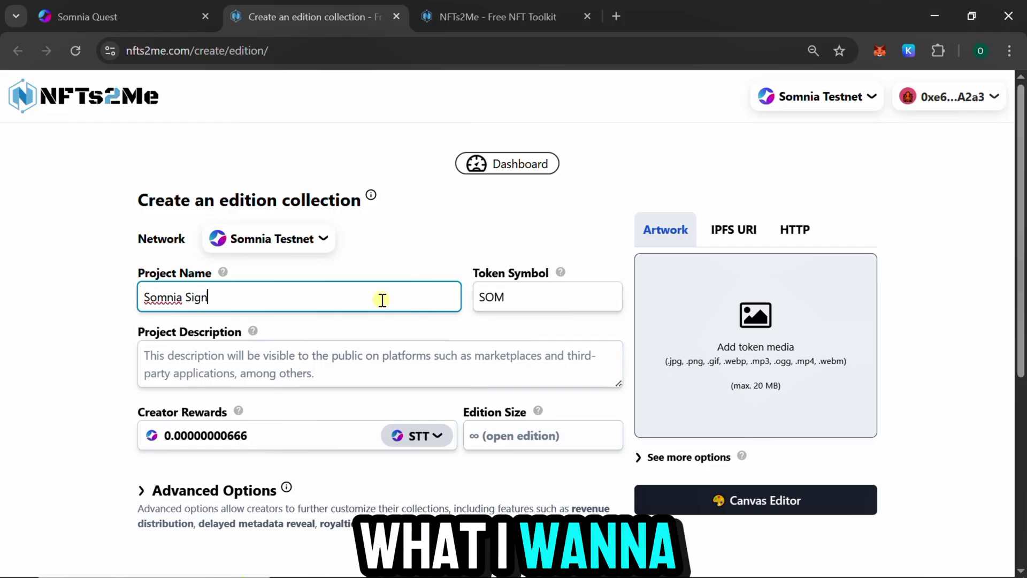
left_click_drag(530, 292, 468, 301)
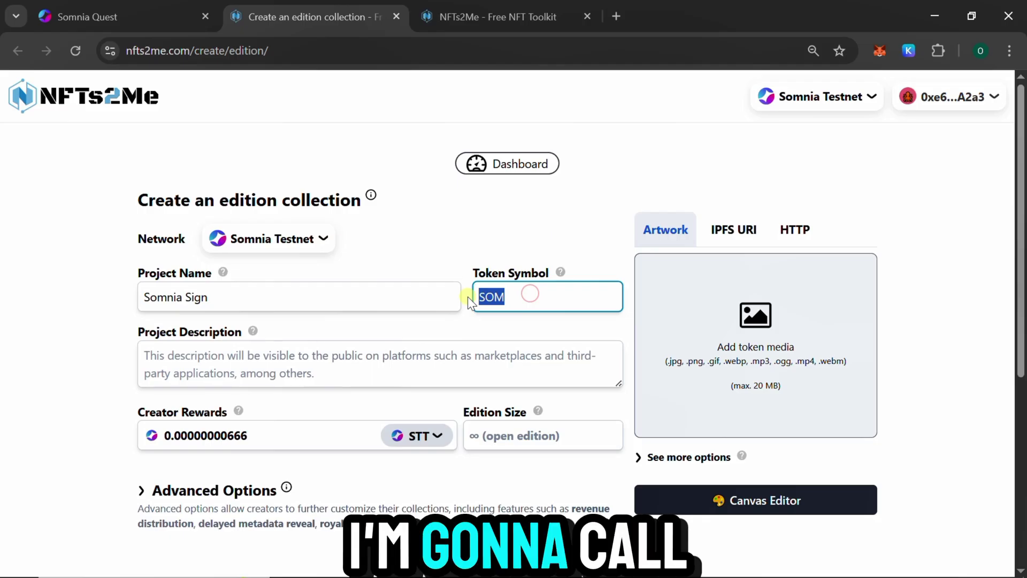
type("Si")
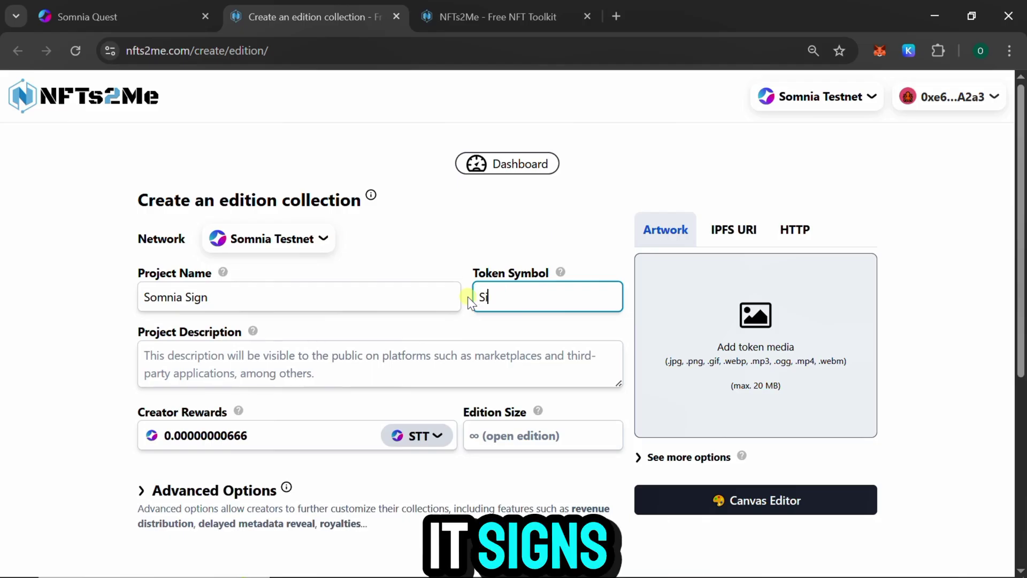
type("gns")
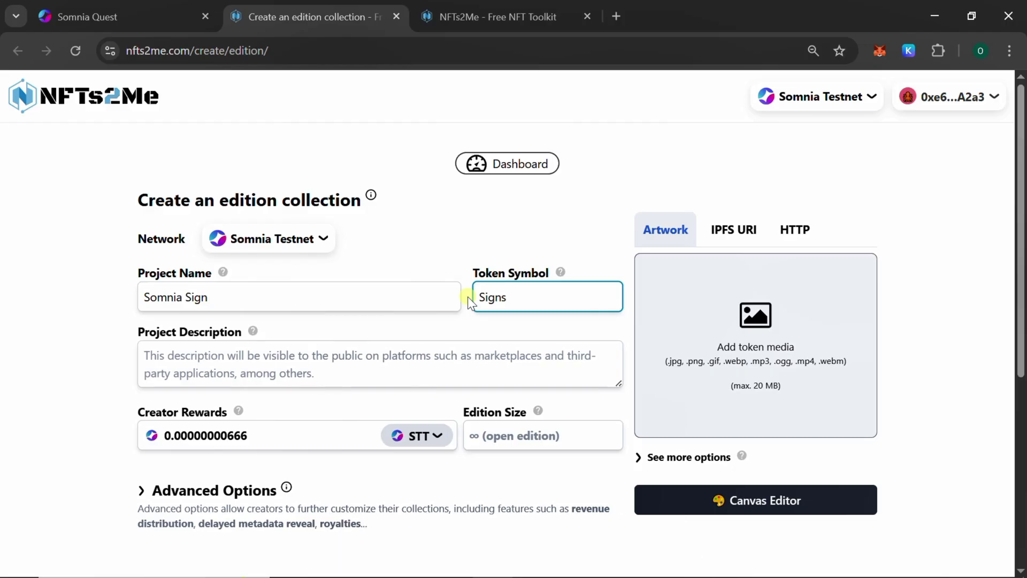
- Enter the project description "When Somnia goes mainnet, I wont tell anyone but there will be signs."
left_click(360, 365)
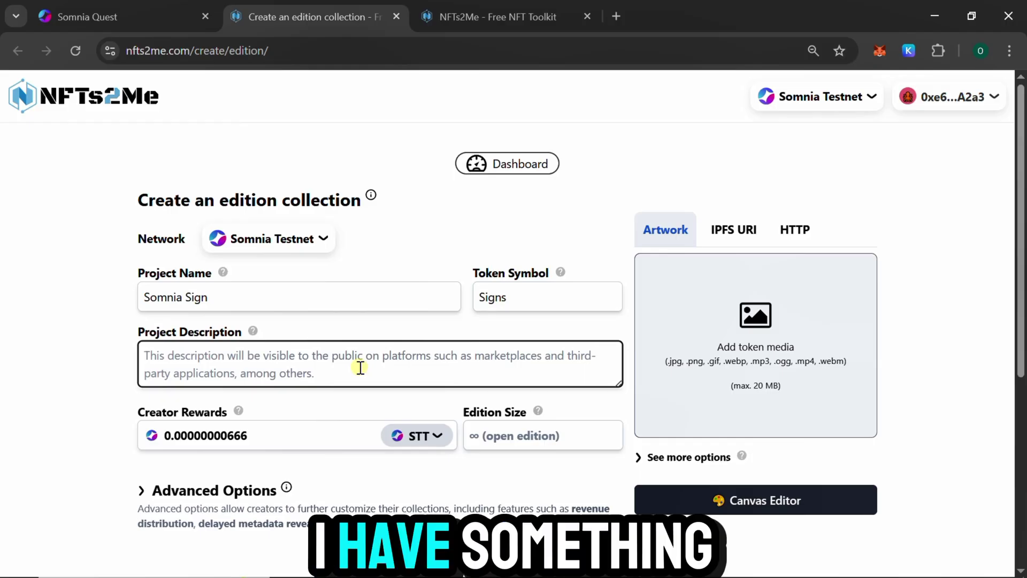
type("When somnia goes mainnet,")
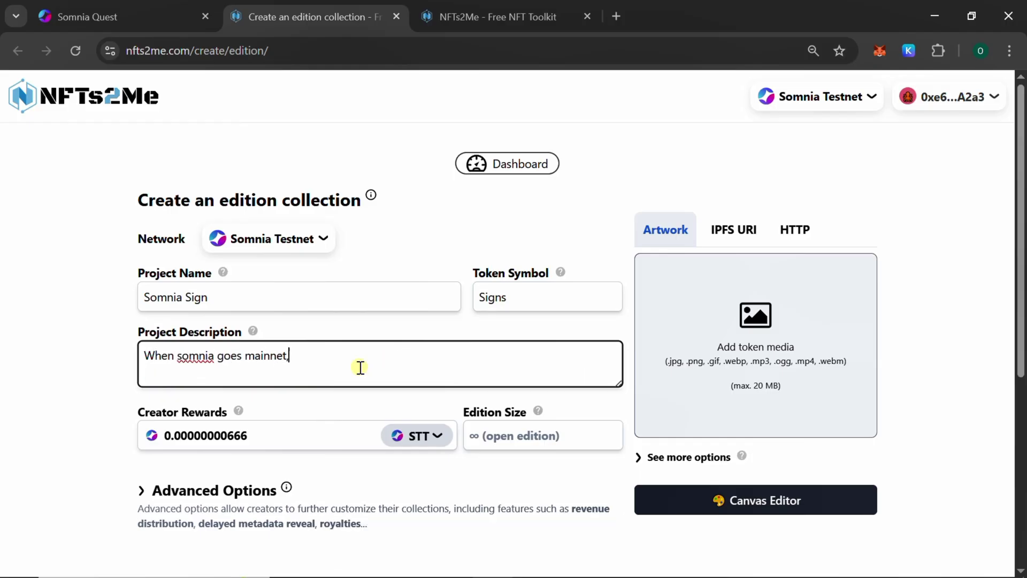
type(" I wont tell anyone but there will be signs.")
left_click(562, 323)
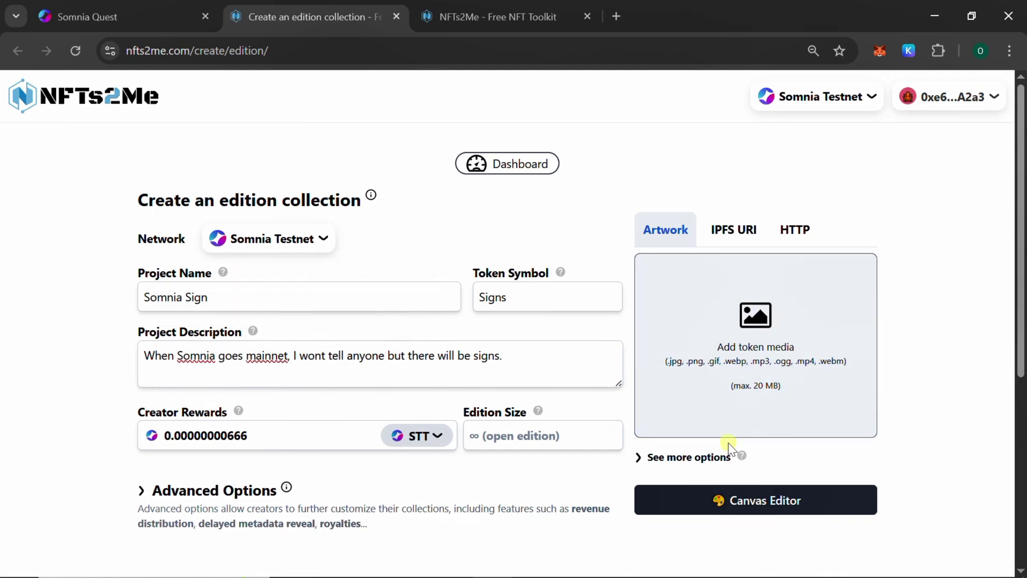
- Upload the image 682178e4-288b-452b-b4f4-ac1468f1f4d5 from the Screenshots folder as the token artwork and check its preview
left_click(750, 337)
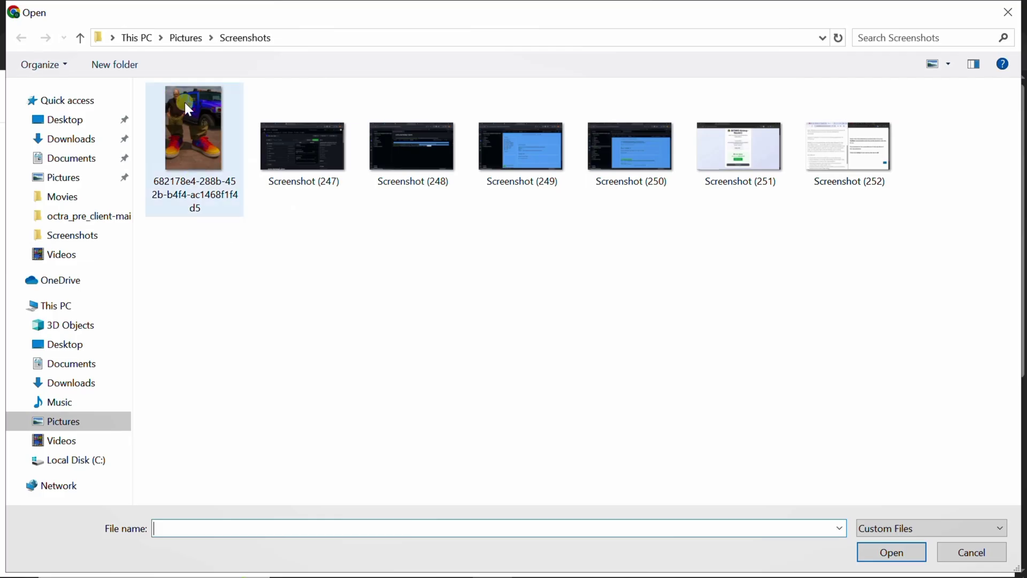
left_click(214, 145)
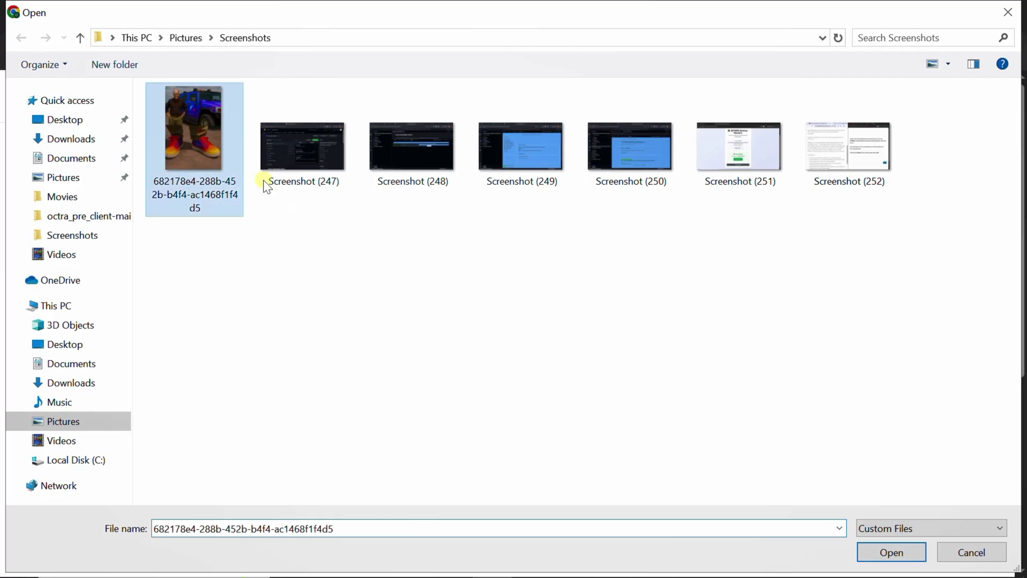
left_click(891, 553)
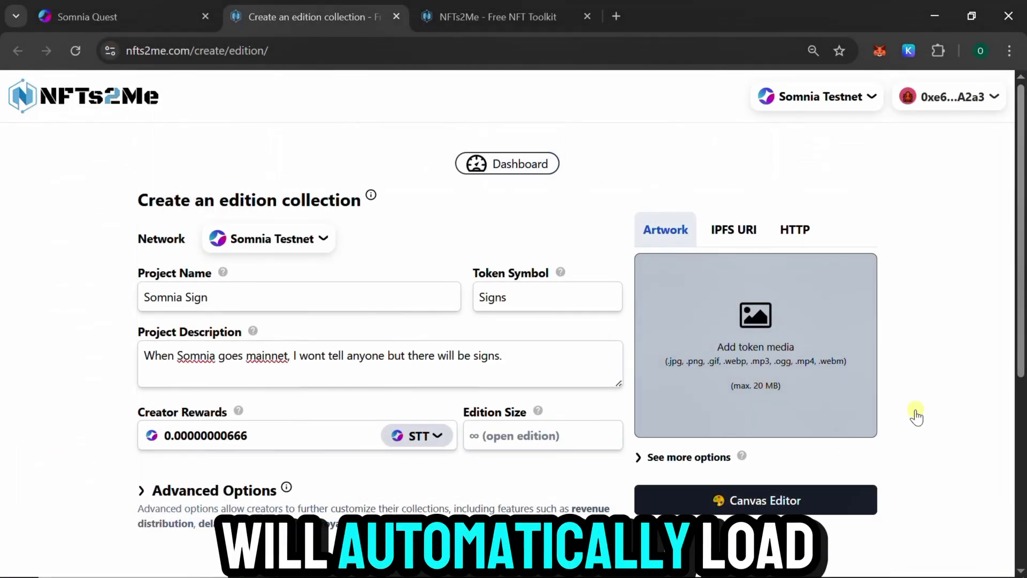
scroll(946, 354, "down", 3)
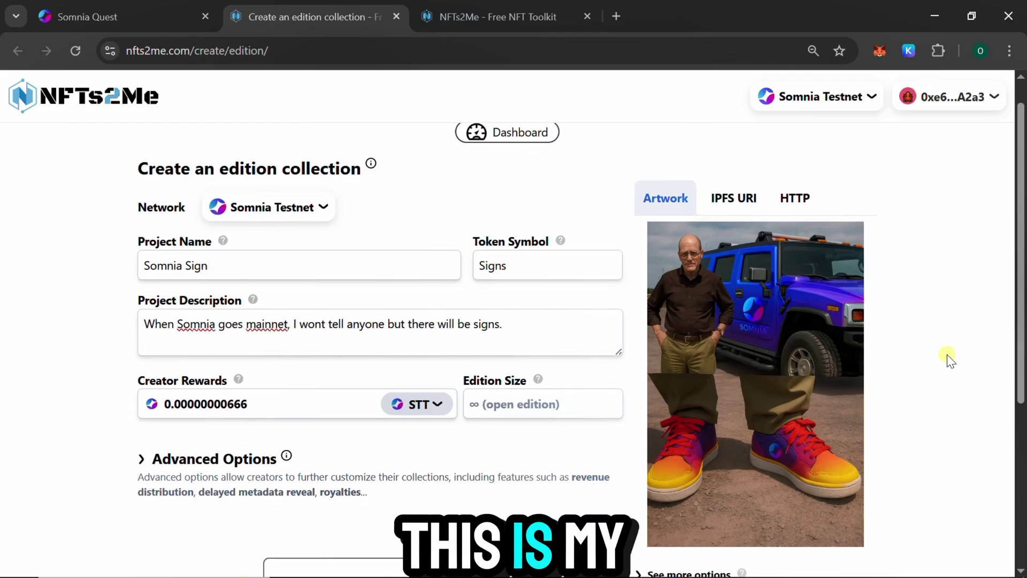
scroll(957, 316, "up", 3)
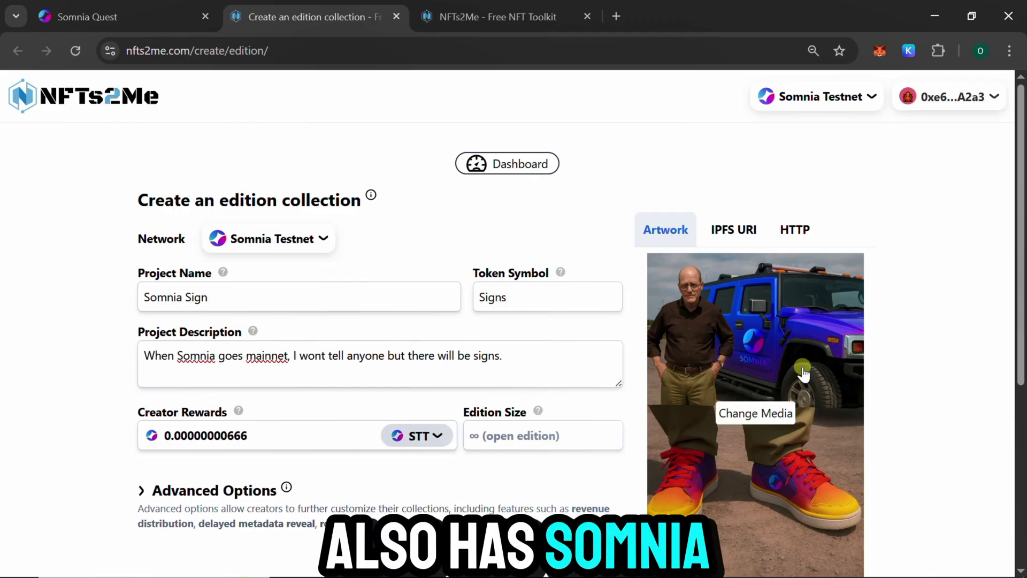
scroll(687, 335, "down", 3)
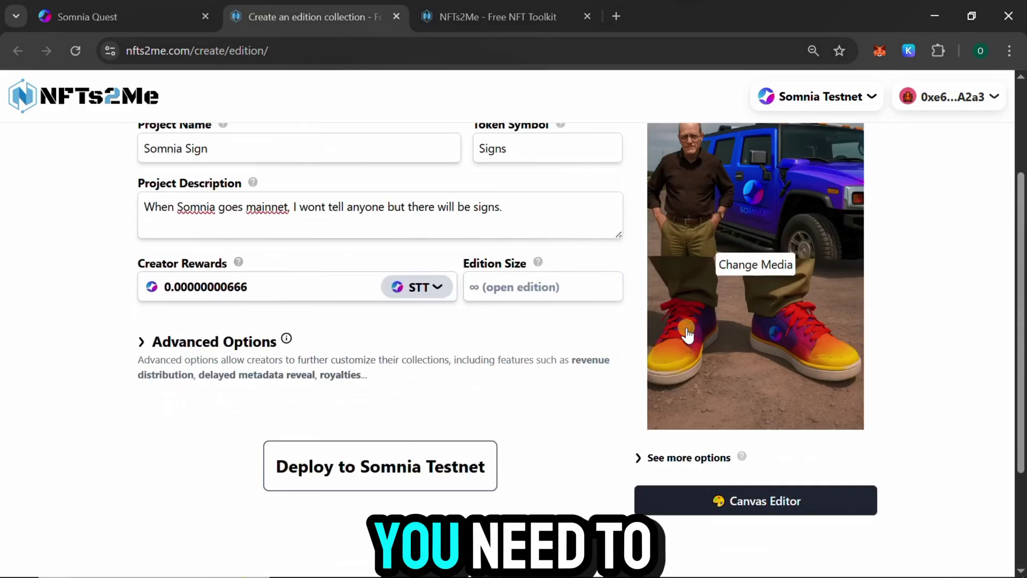
- Expand the advanced options of the edition collection and set the maximum per wallet to 1
scroll(637, 323, "down", 2)
scroll(617, 320, "up", 2)
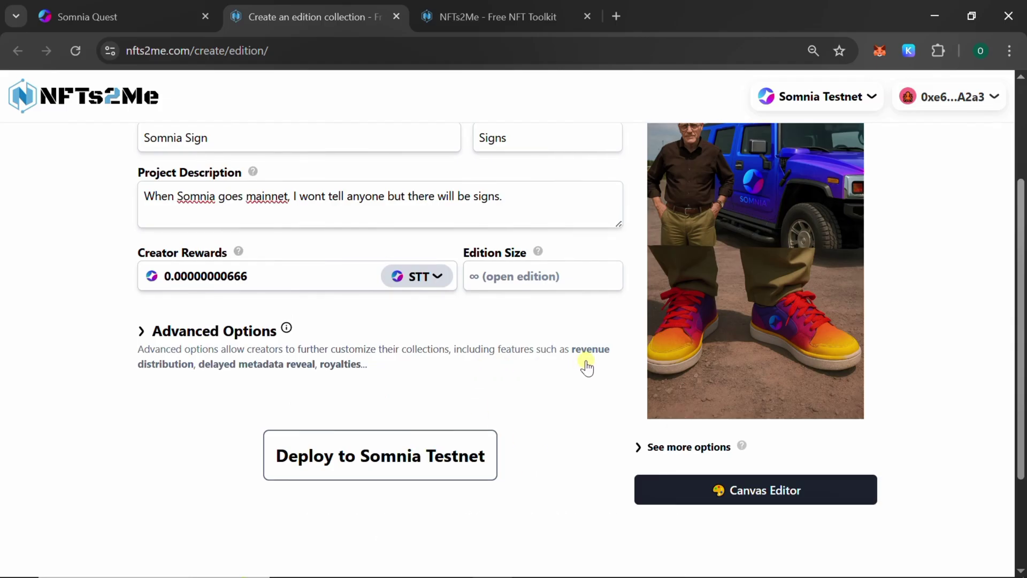
scroll(587, 368, "up", 2)
scroll(332, 313, "down", 2)
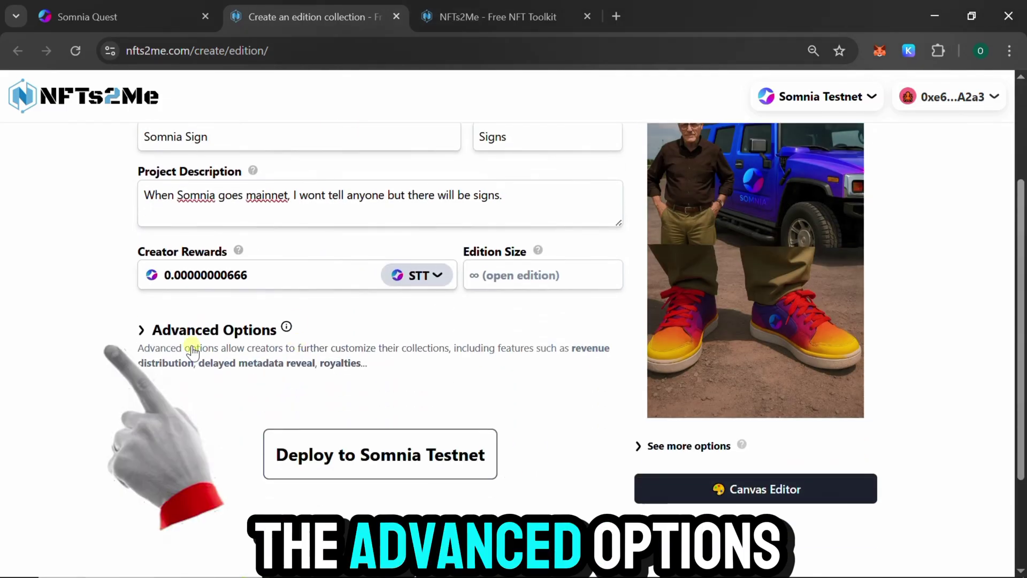
left_click(163, 332)
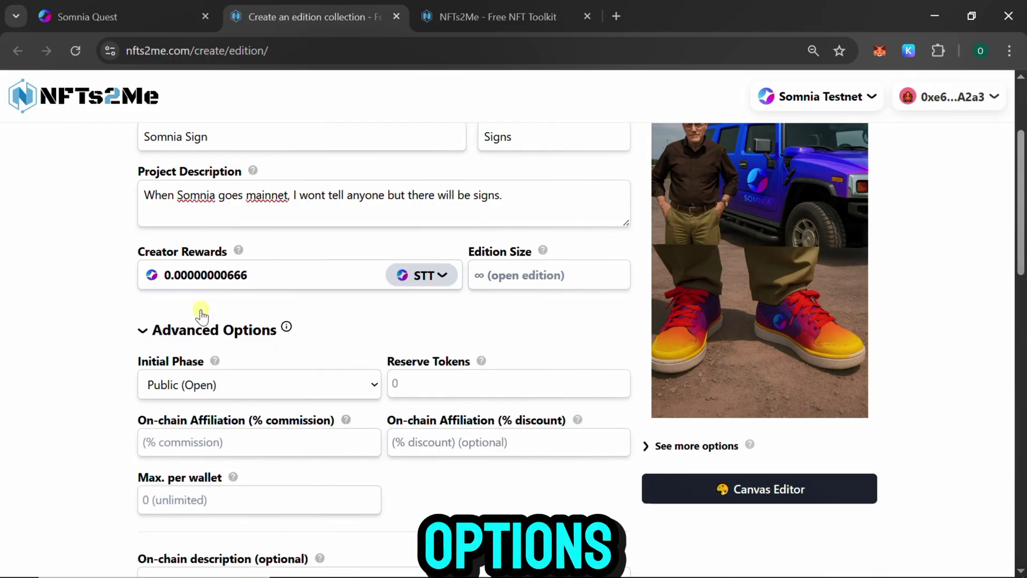
scroll(237, 303, "down", 2)
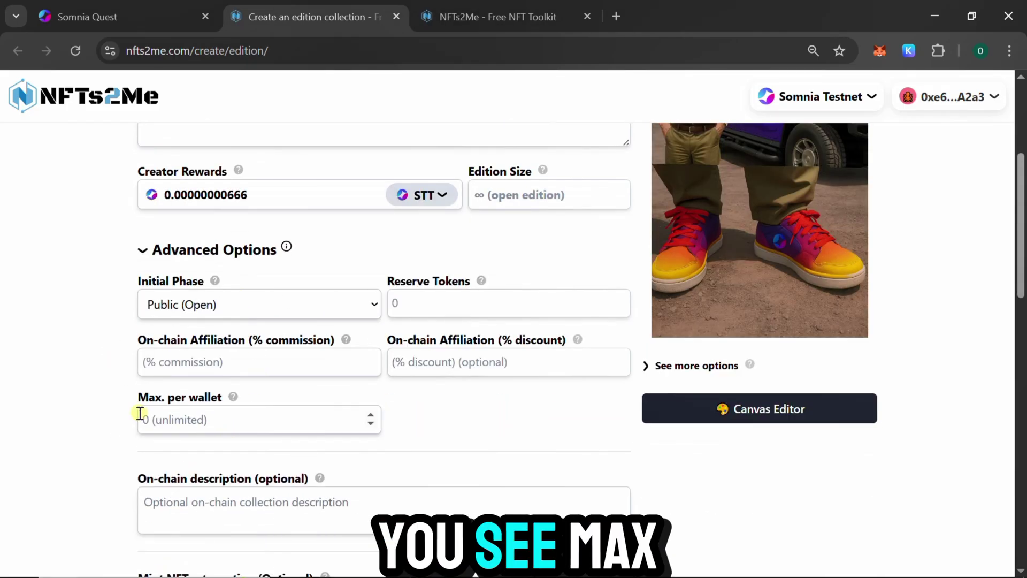
left_click_drag(122, 397, 221, 394)
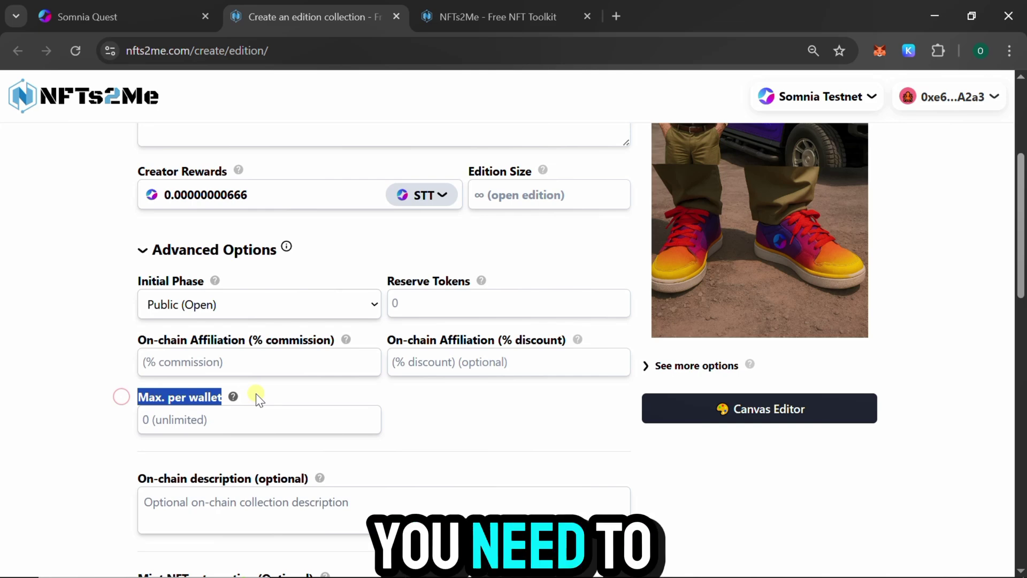
left_click(248, 421)
type("1")
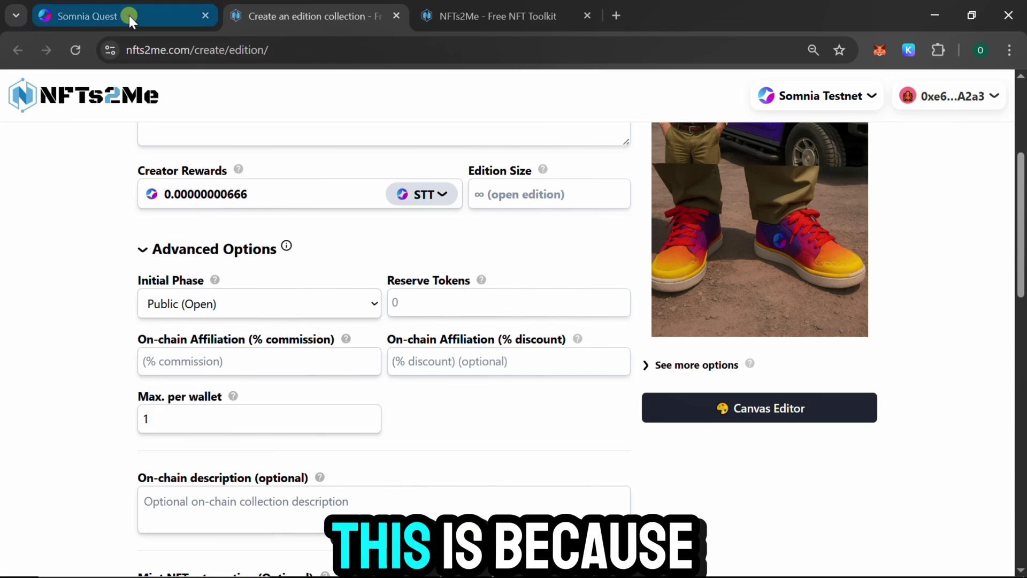
- Check the mint limit in the Somnia Quest mission list and compare it with the collection's max-per-wallet setting
left_click(130, 15)
scroll(321, 322, "down", 4)
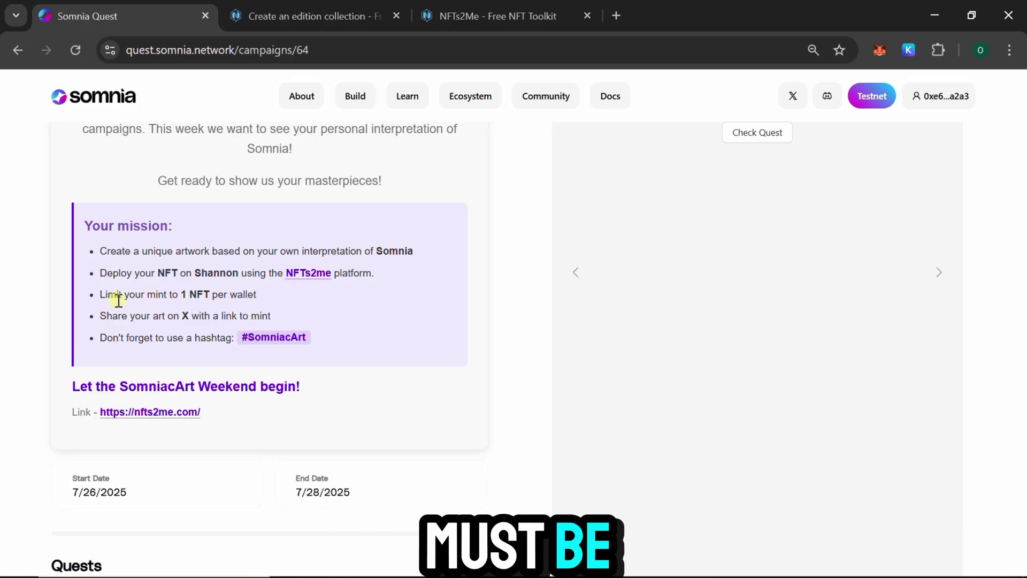
left_click_drag(95, 297, 253, 300)
key("ctrl+Tab")
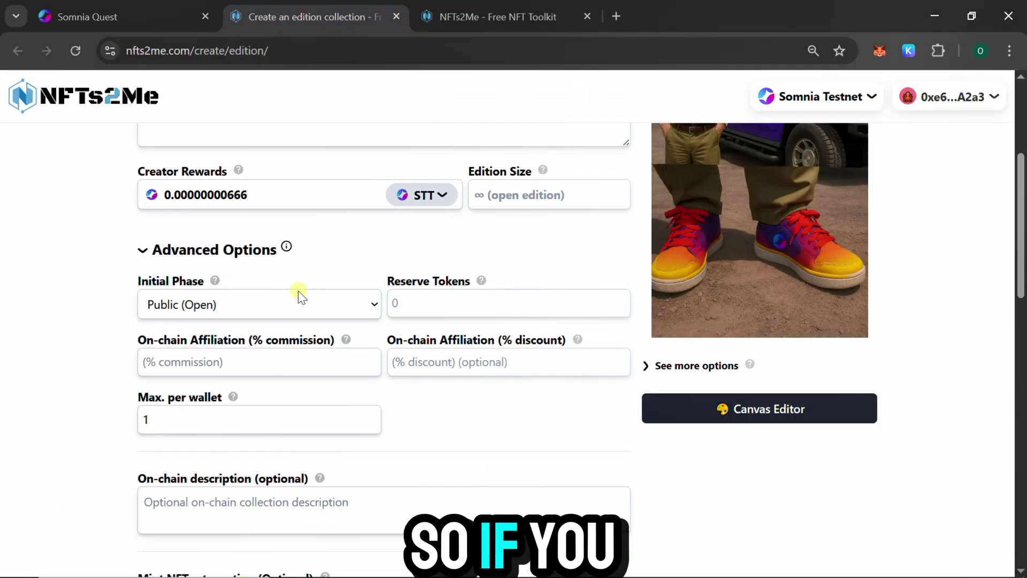
left_click_drag(137, 400, 235, 403)
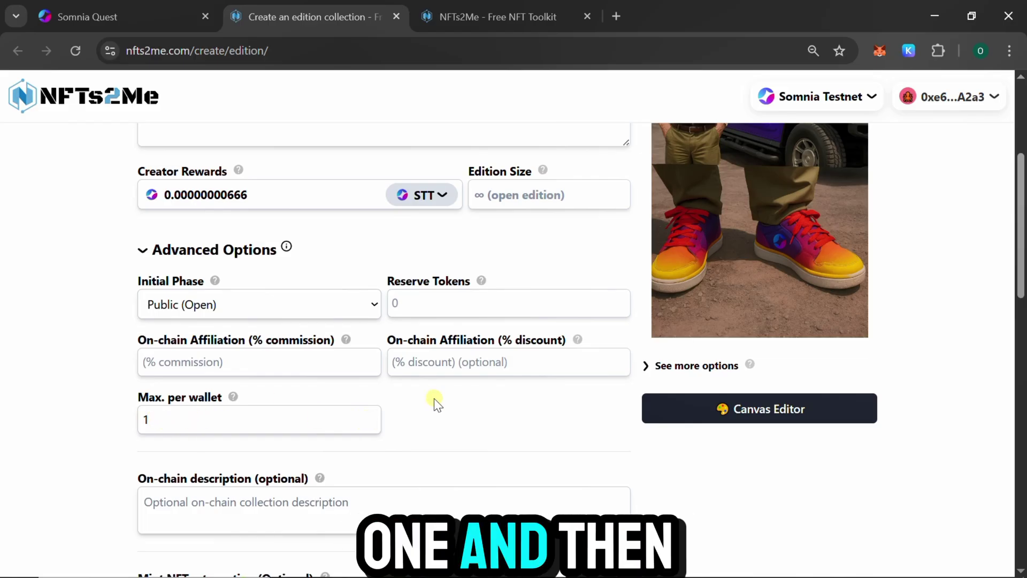
- Review the collection form, examining the remaining advanced options, the creator rewards fee details and the max-per-wallet explanation
scroll(416, 398, "down", 5)
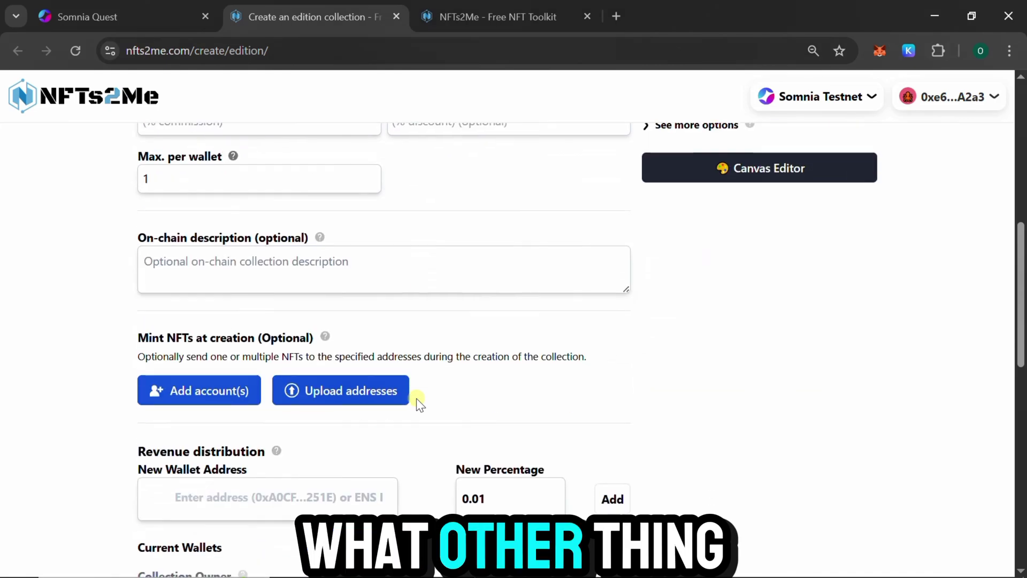
scroll(499, 386, "down", 7)
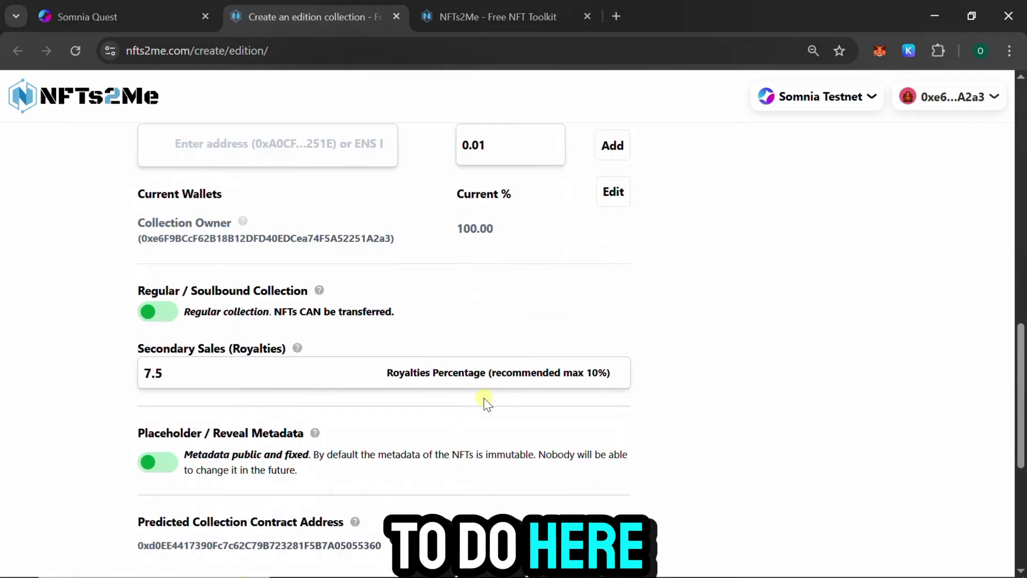
scroll(484, 396, "up", 12)
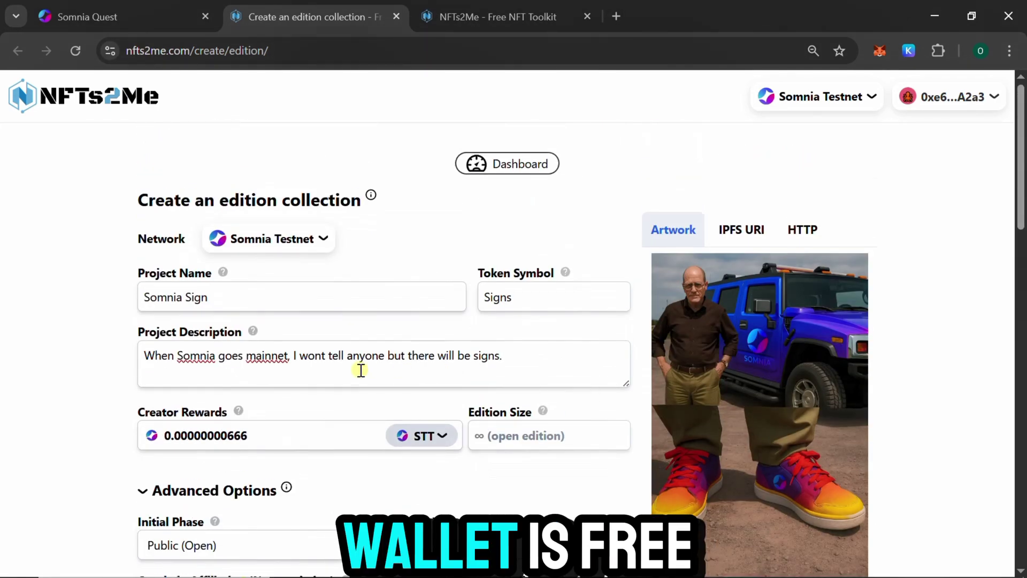
mouse_move(175, 422)
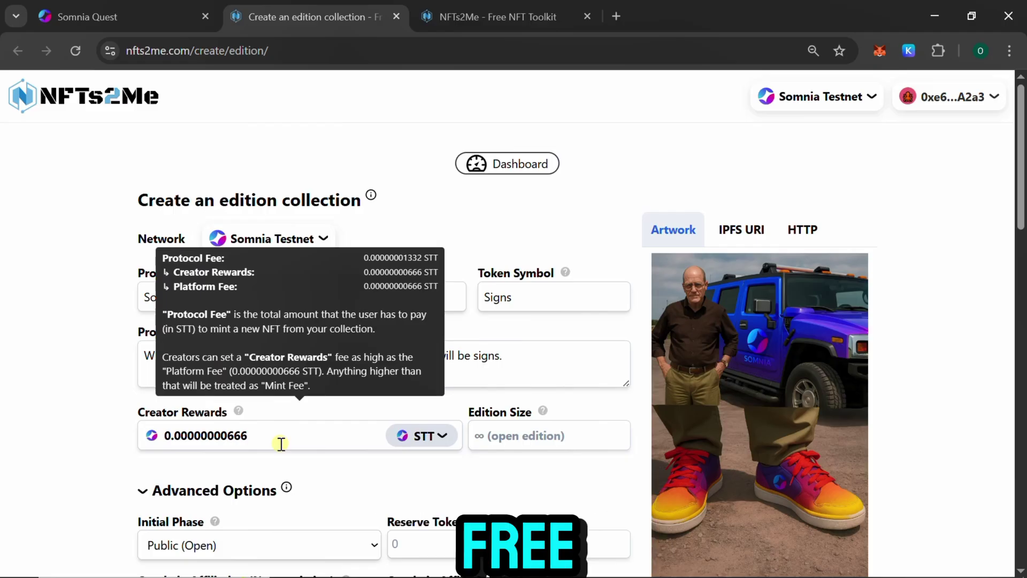
scroll(323, 406, "down", 3)
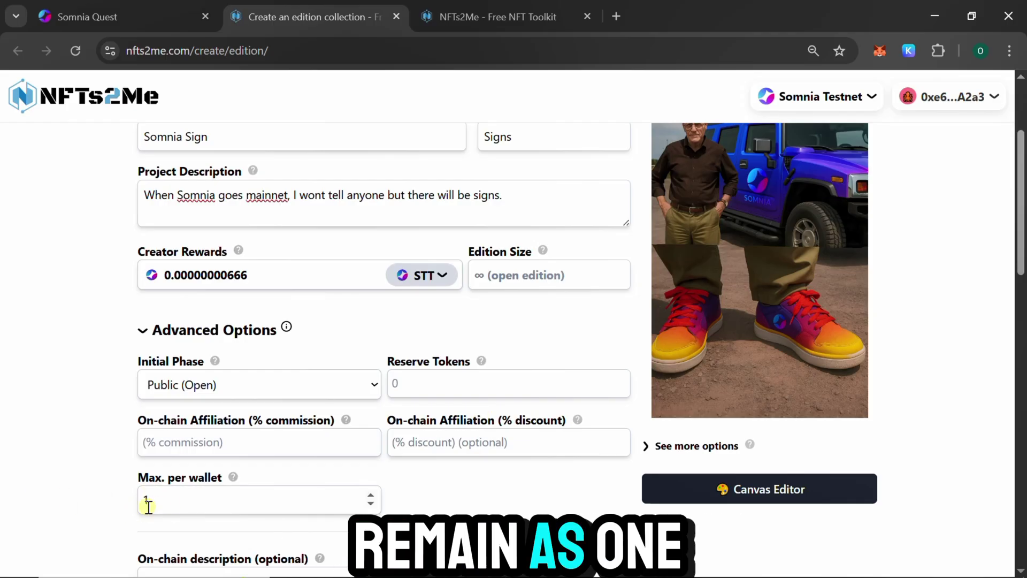
scroll(442, 467, "up", 3)
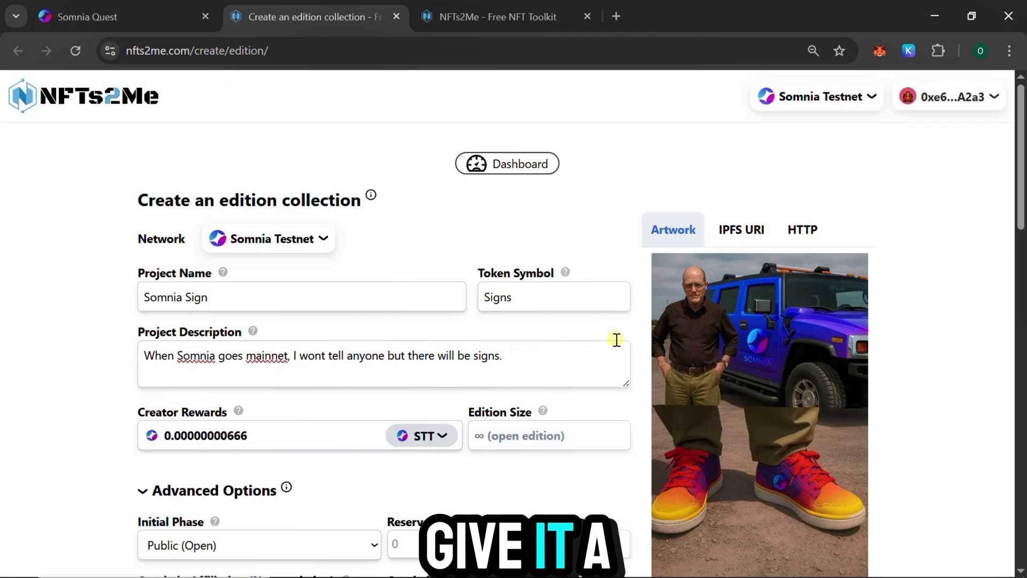
scroll(306, 380, "down", 3)
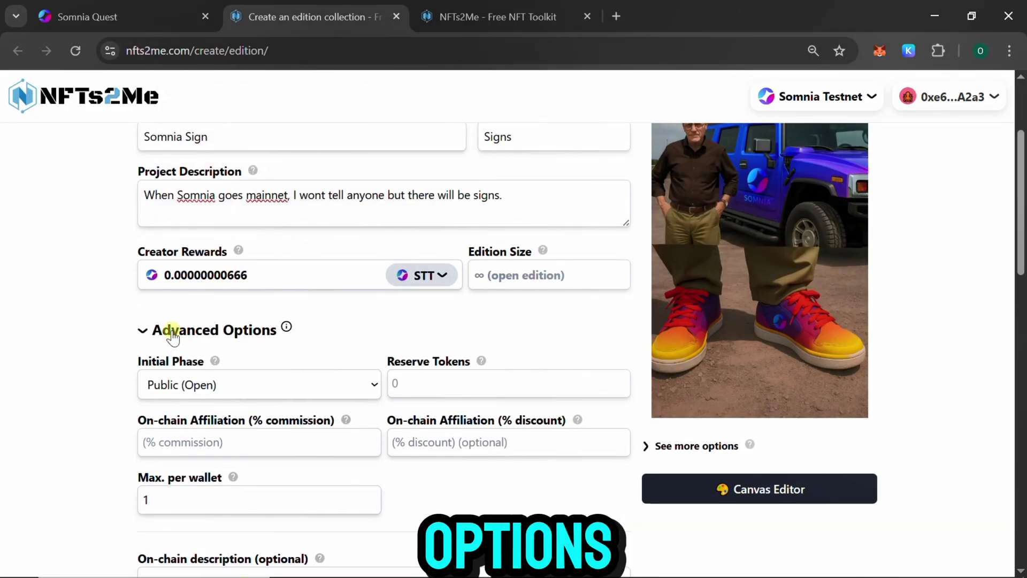
scroll(253, 331, "down", 1)
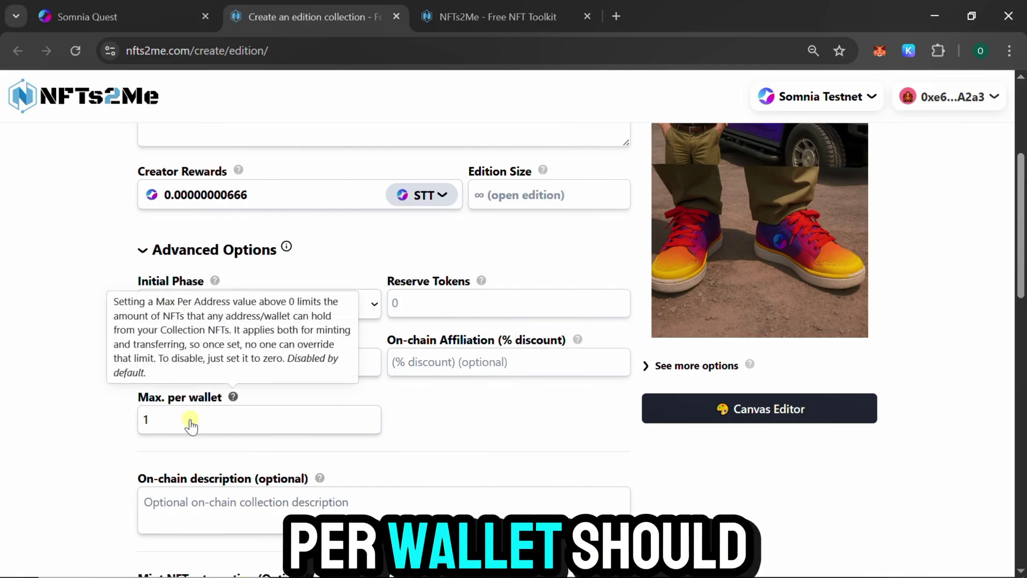
- Deploy the collection to Somnia Testnet, approving the MetaMask transaction and dismissing the wallet notification
scroll(568, 309, "down", 15)
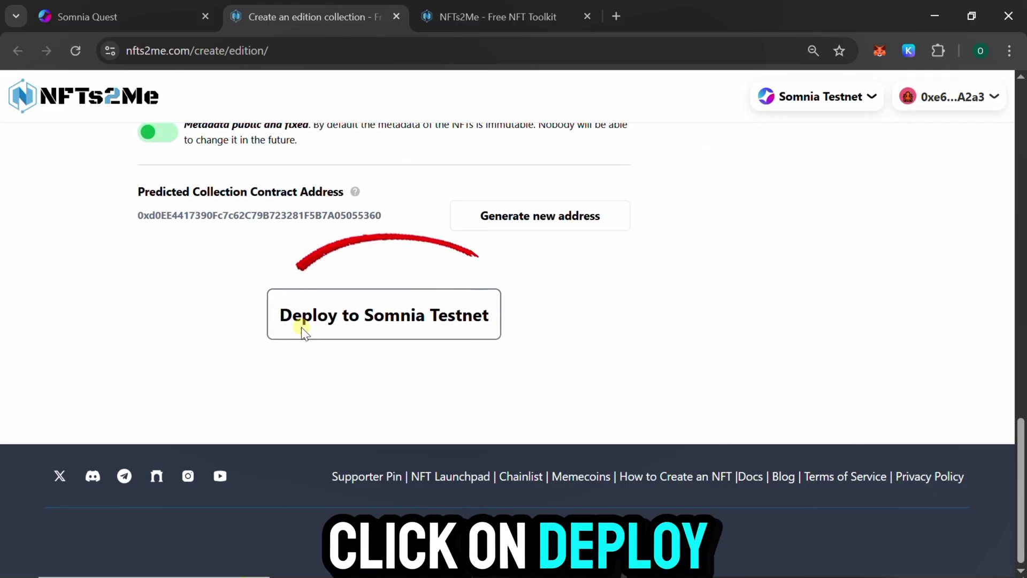
left_click(384, 313)
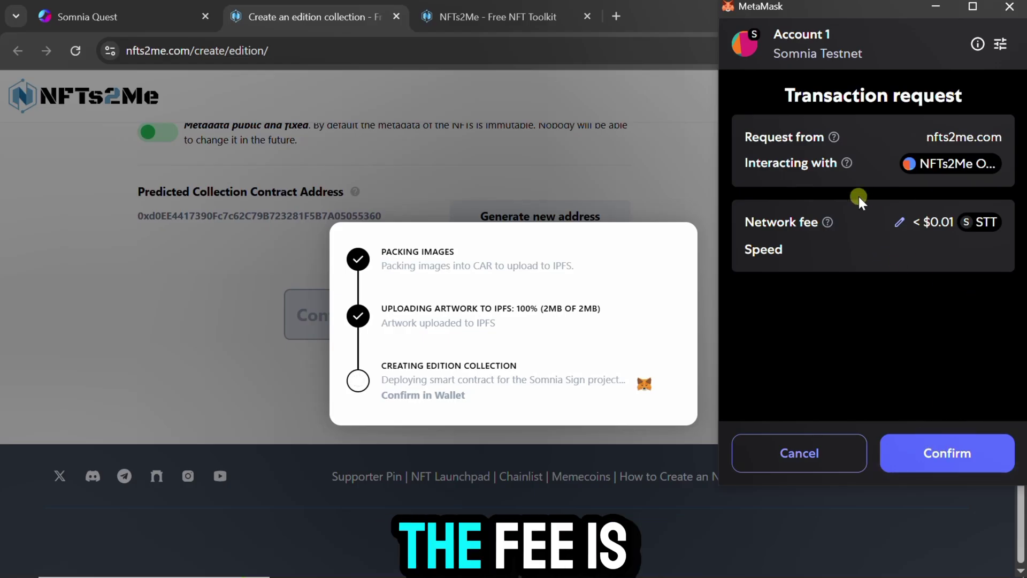
left_click(940, 455)
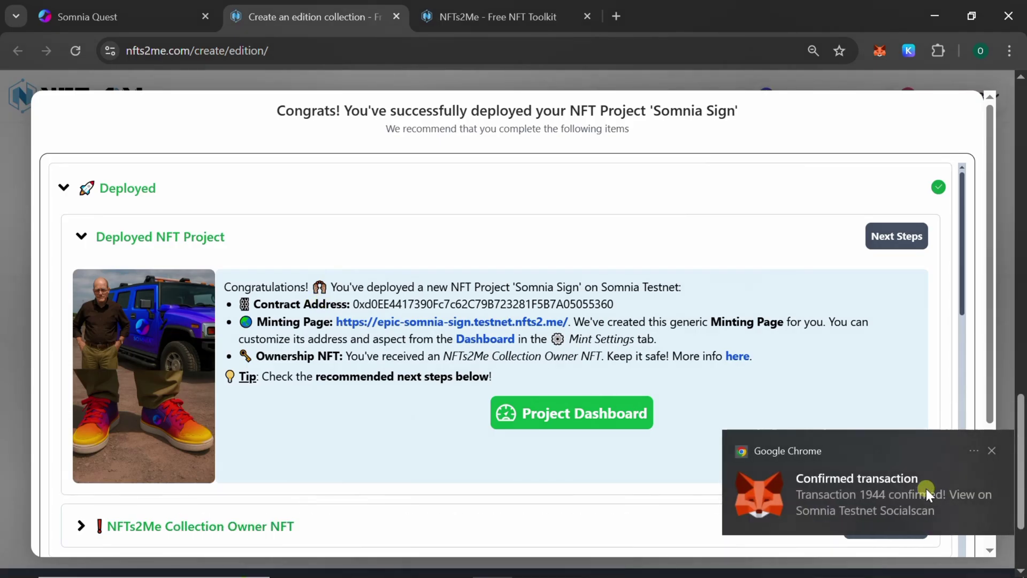
left_click(992, 450)
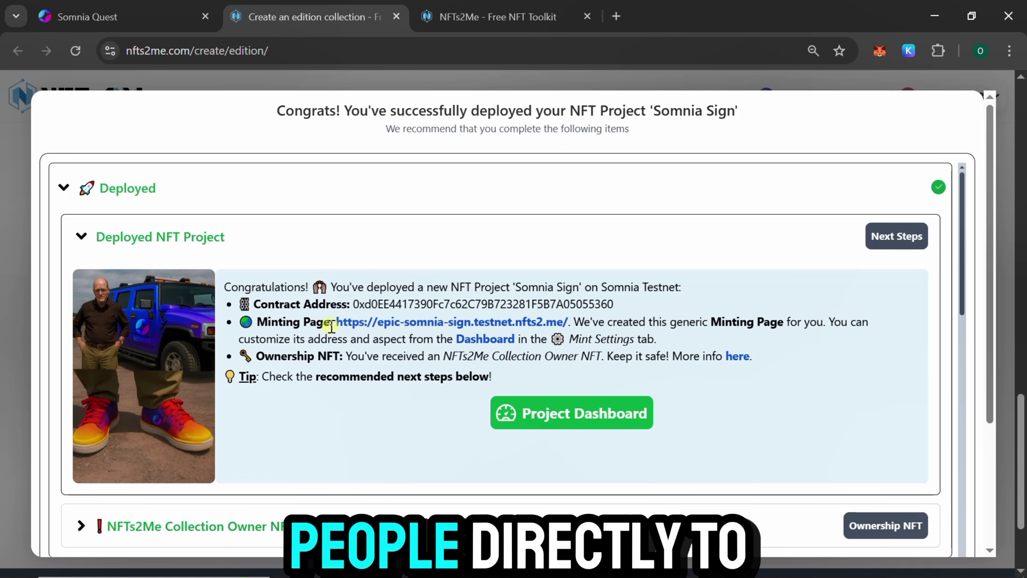
- Copy the link address of the deployed project's minting page
left_click_drag(332, 325, 409, 326)
left_click_drag(515, 327, 569, 325)
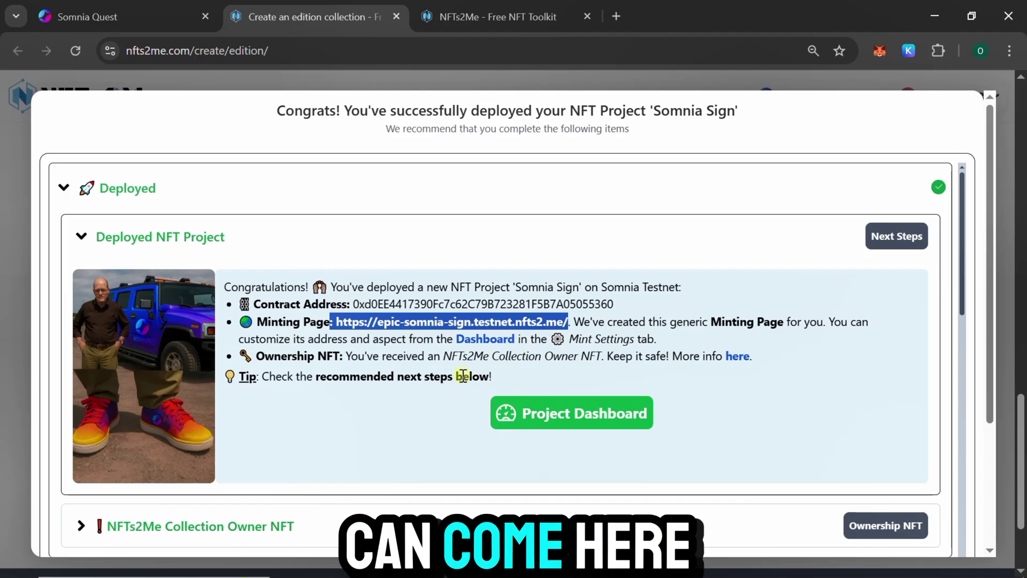
right_click(441, 326)
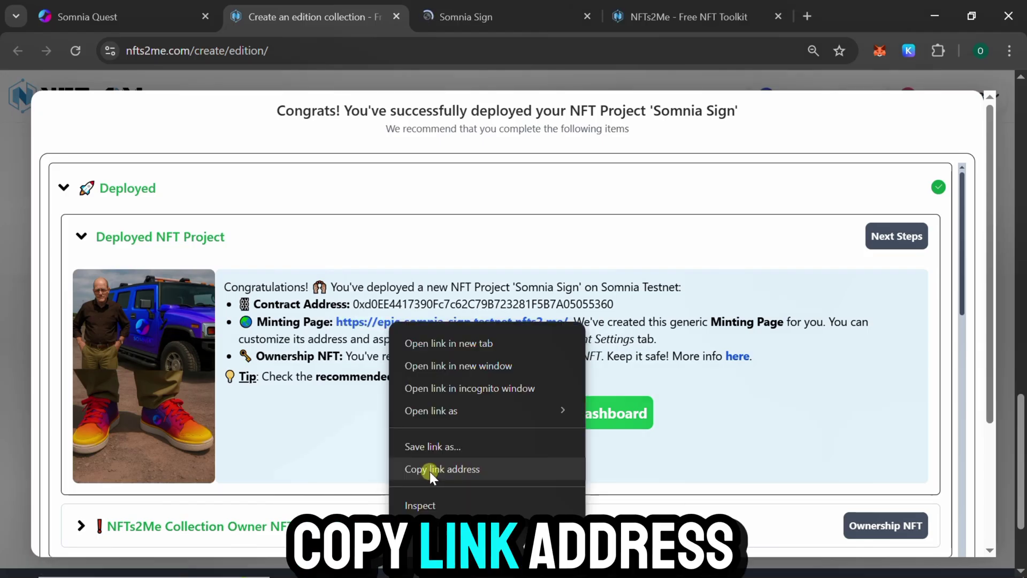
left_click(430, 471)
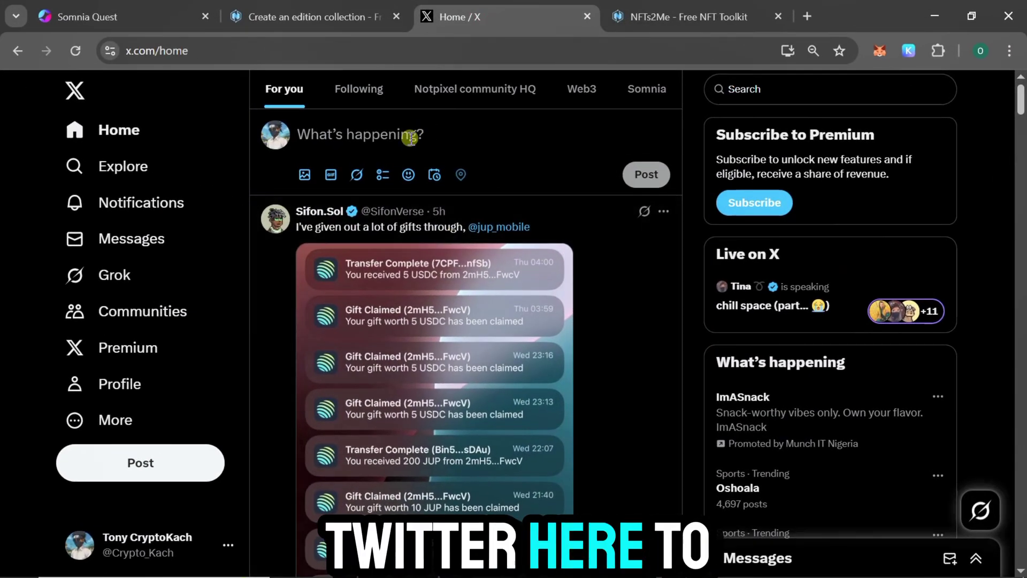
- Draft an X post reading "I just created my nft collection on somnia network using NFTS2ME" and "Mint one here", followed by the copied minting link
left_click(411, 136)
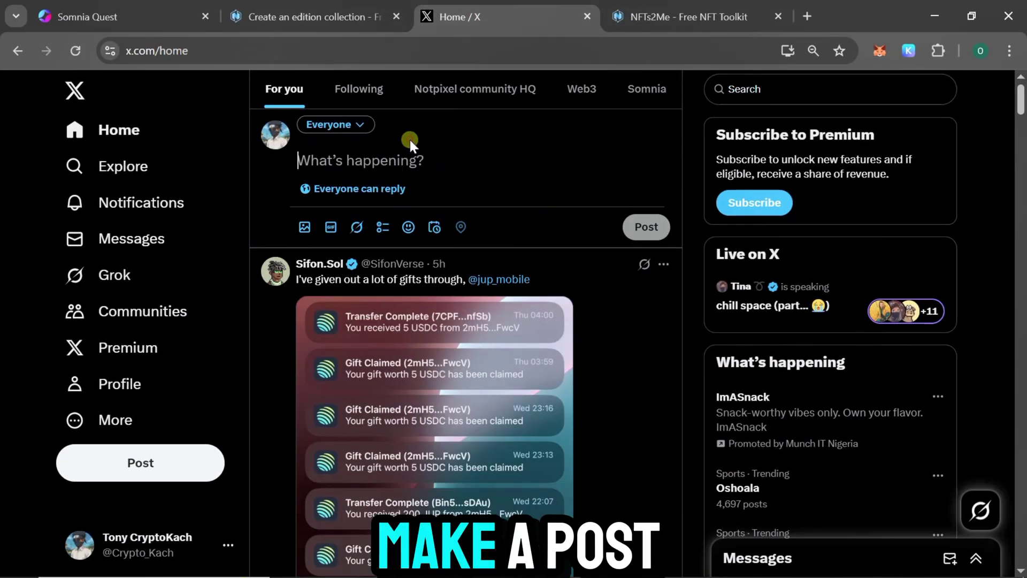
type("I just created my nft collection on somnia network")
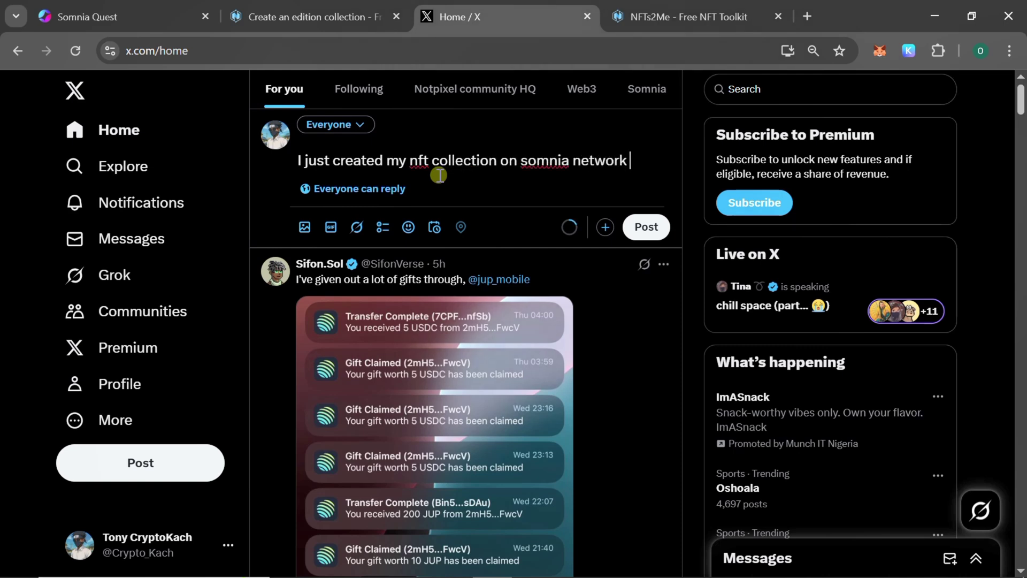
type("NFTS2")
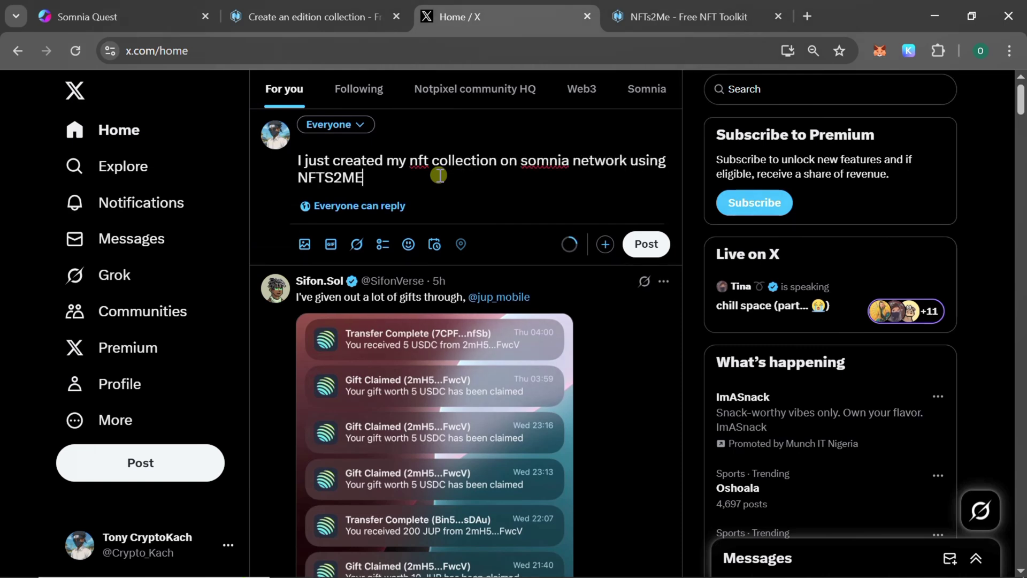
type("ME")
key("Return")
type("Mint one here")
key("Return")
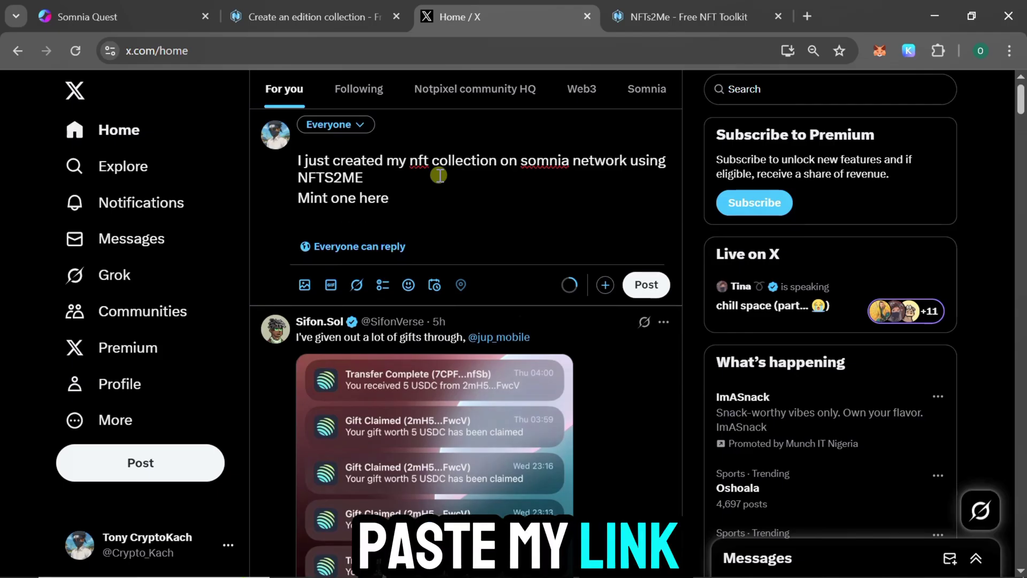
key("ctrl+v")
key("Return")
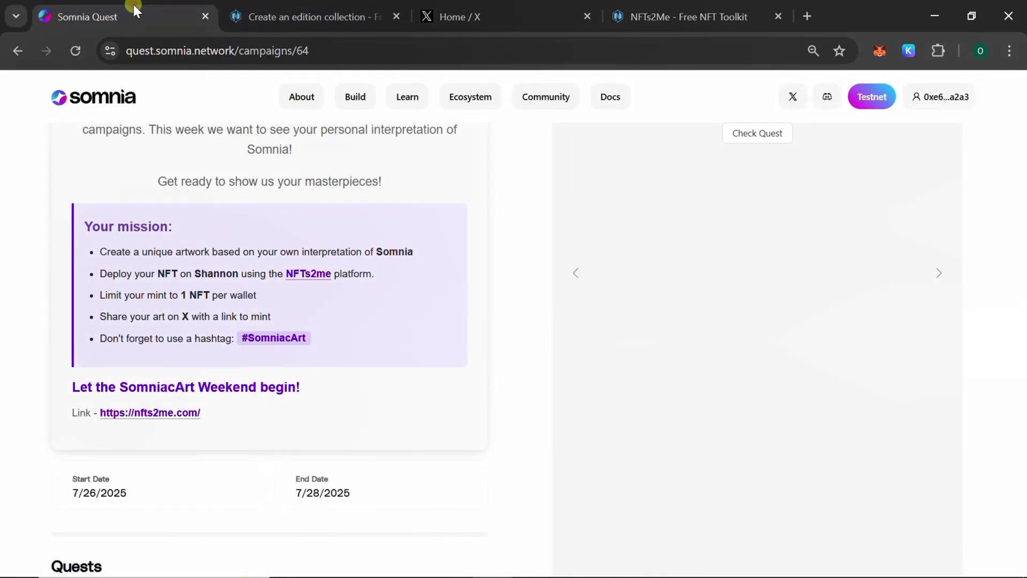
- Copy the hashtag #SomniacArt from the Somnia Quest mission list and add it below the link in the X draft
left_click(136, 13)
left_click_drag(331, 337, 246, 349)
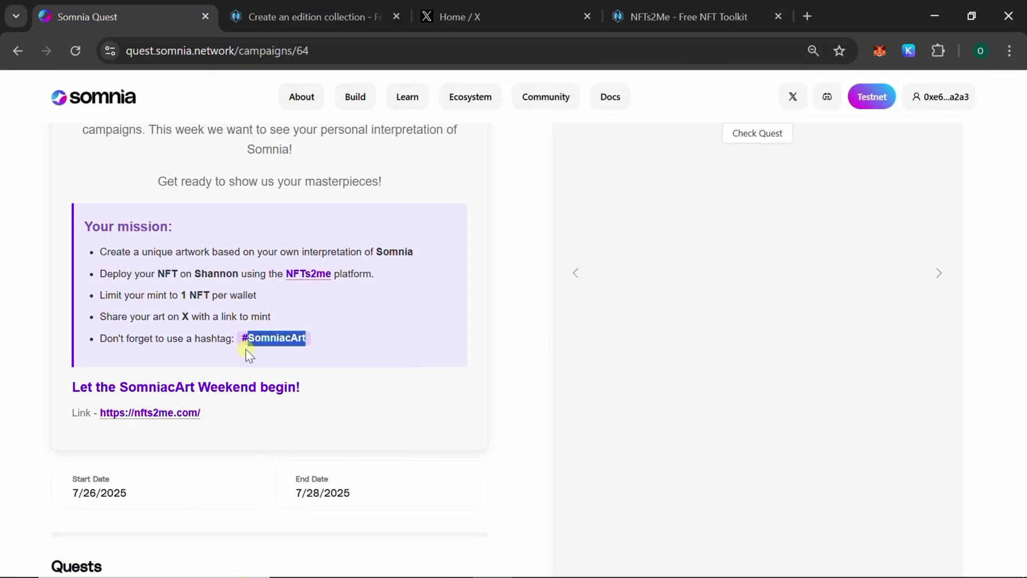
right_click(263, 341)
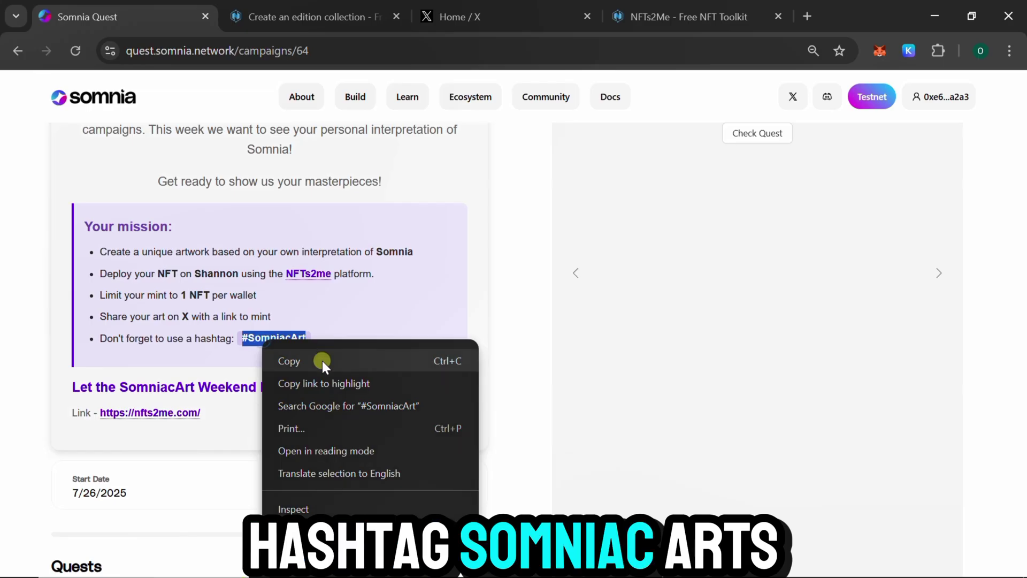
left_click(322, 360)
left_click(451, 18)
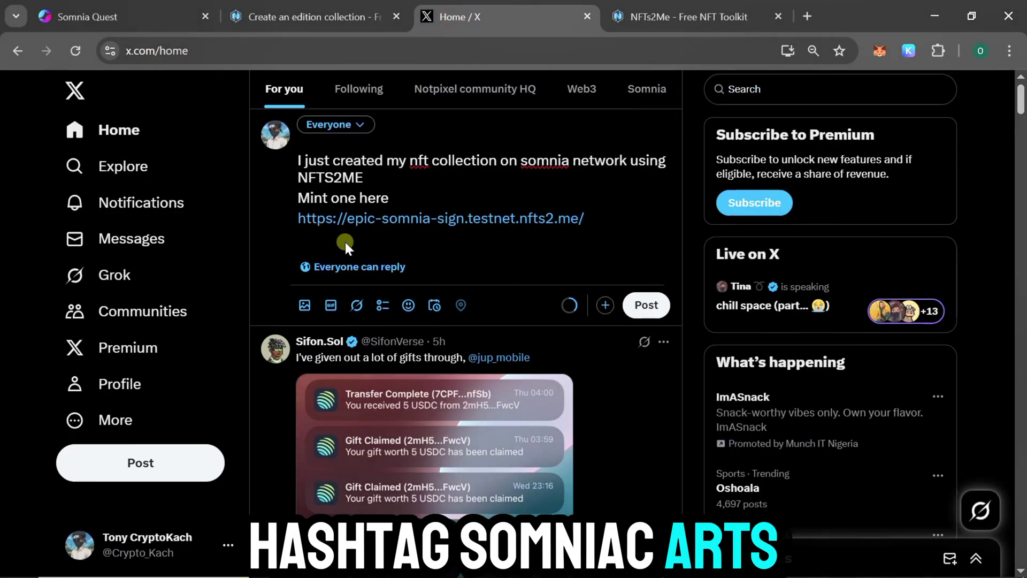
right_click(299, 224)
left_click(390, 396)
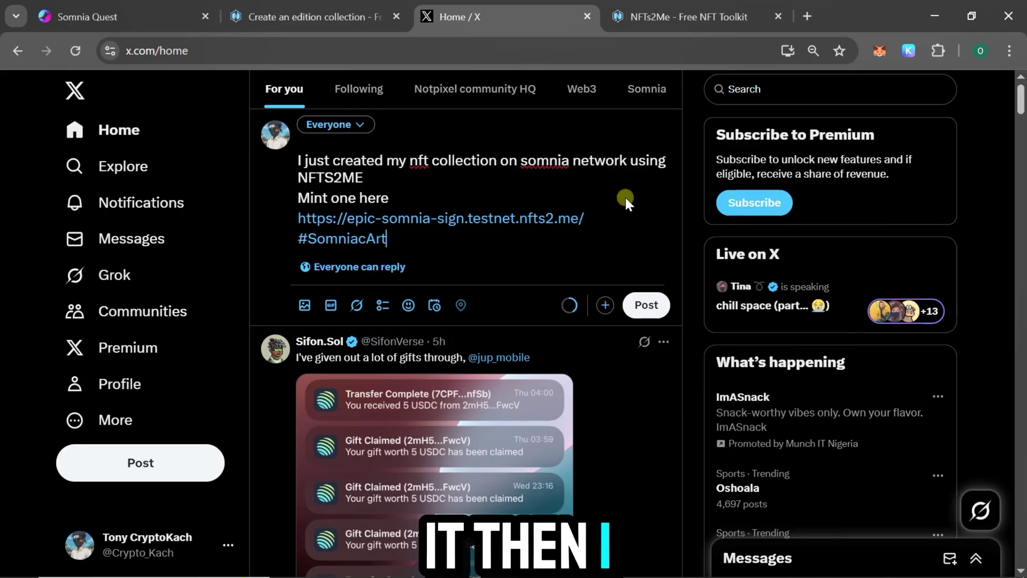
- Publish the X post and open the published post's page
left_click(647, 305)
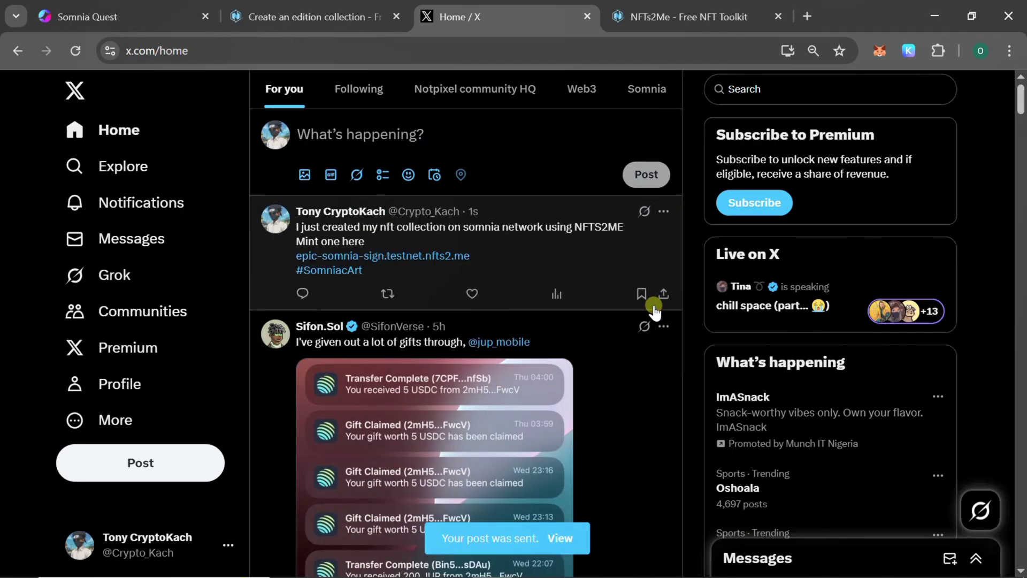
left_click(559, 546)
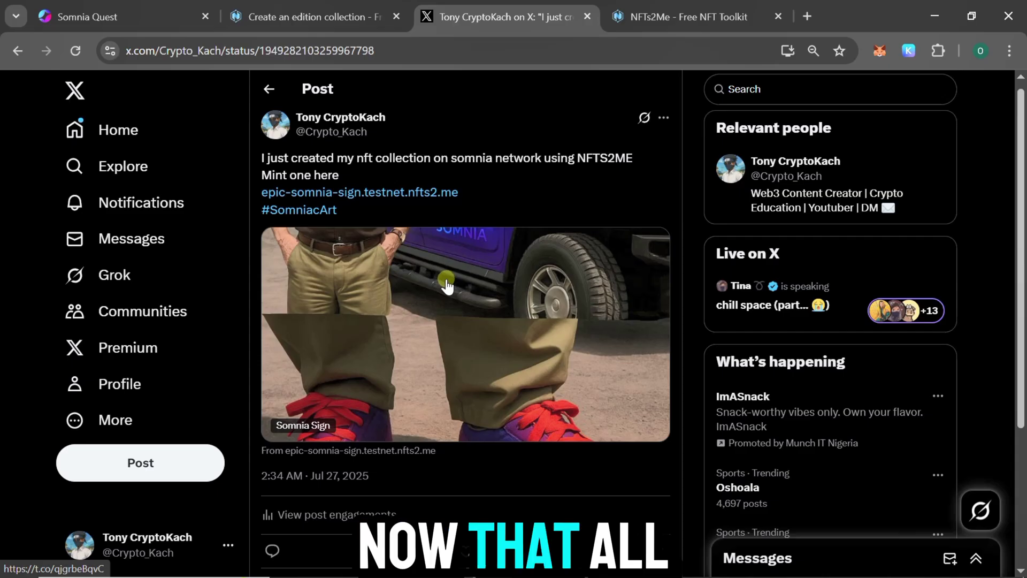
- Return to the Somnia Quest campaign page and run the completion check for the "Launch your own NFT collection" quest
left_click(110, 13)
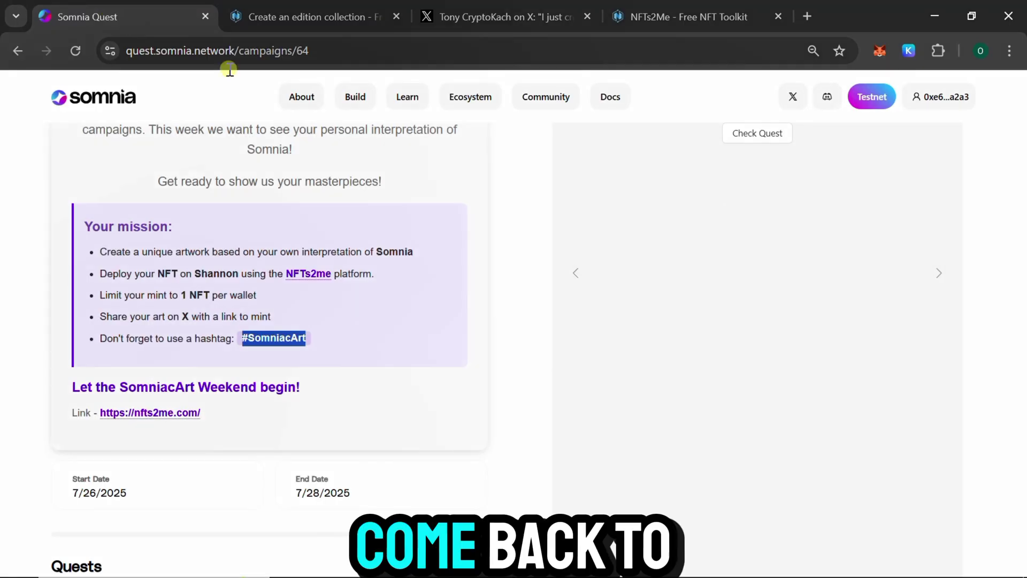
scroll(530, 353, "down", 4)
scroll(649, 344, "up", 8)
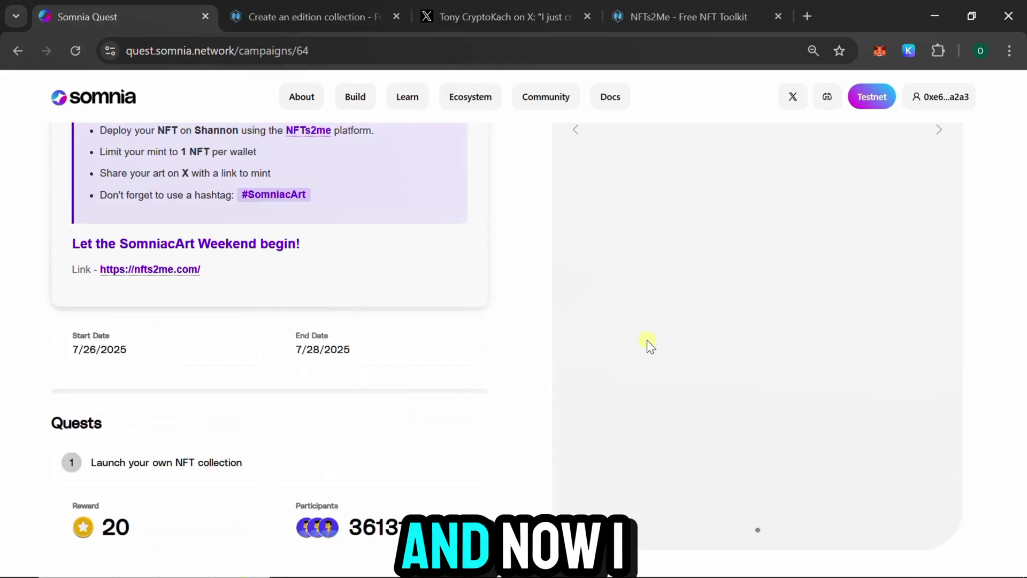
left_click(770, 373)
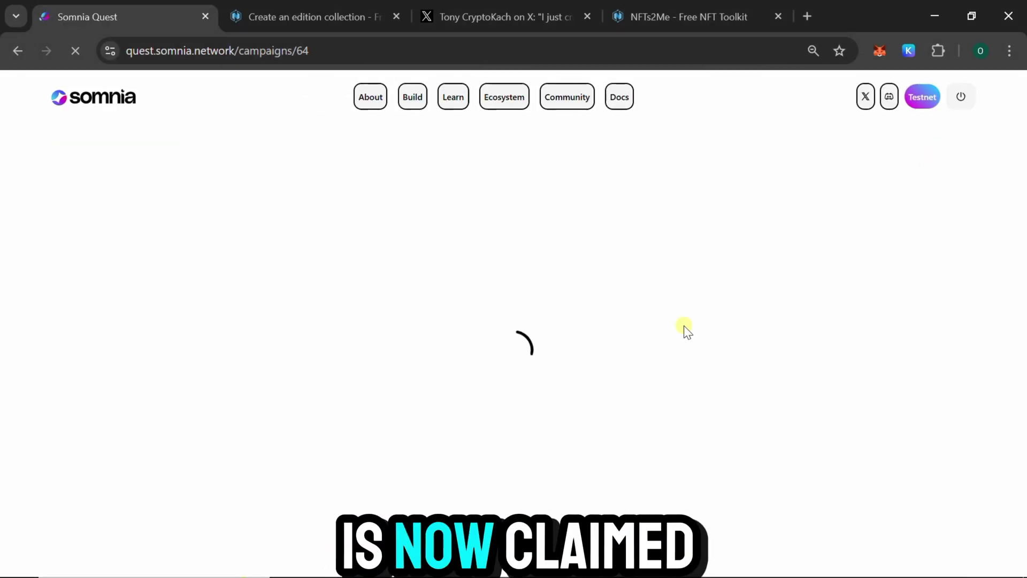
- Review the campaign's quest status and reward, and go back to the Somnia Quest home page
scroll(722, 292, "down", 9)
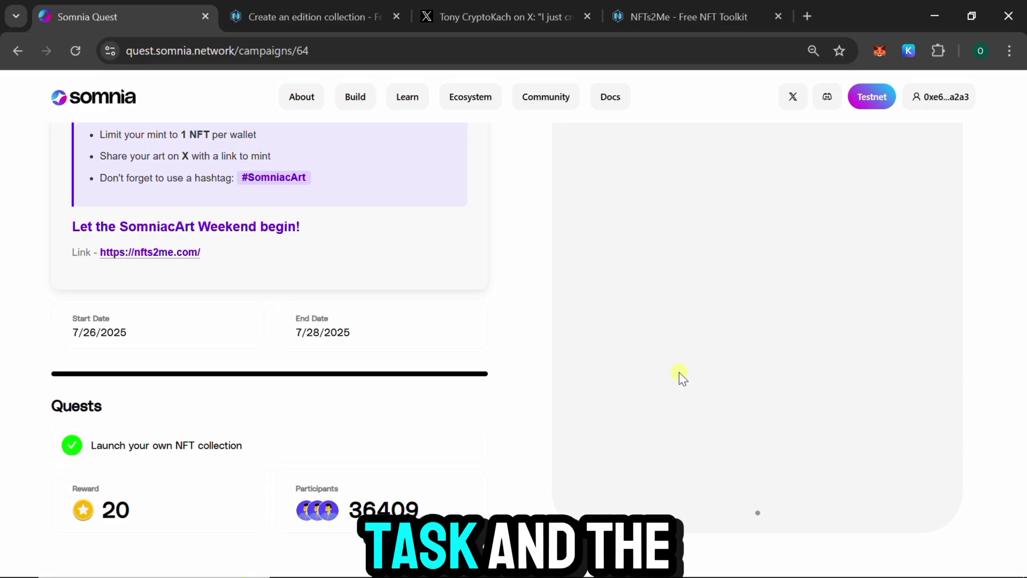
left_click_drag(159, 515, 56, 494)
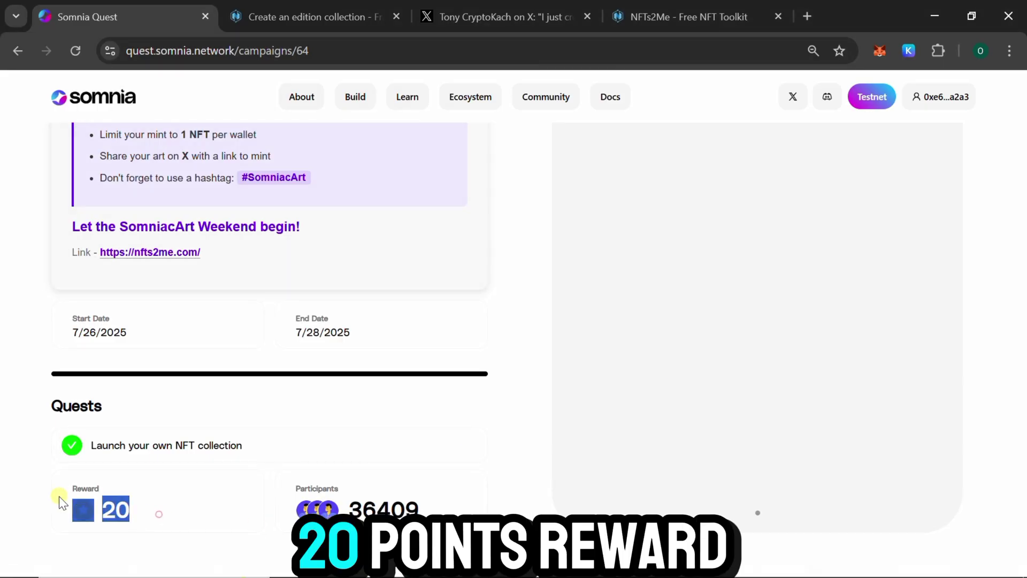
left_click(140, 498)
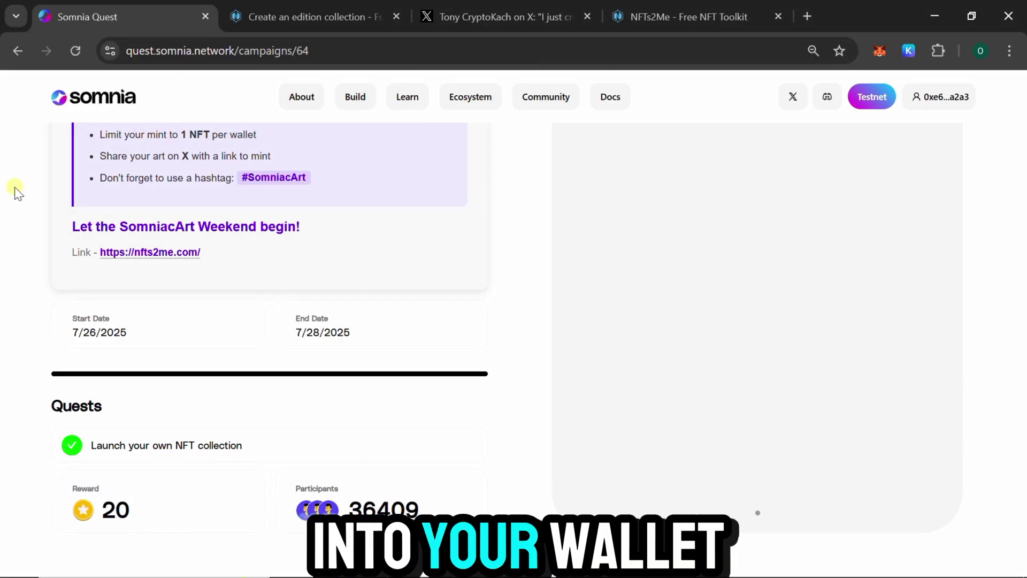
left_click(113, 106)
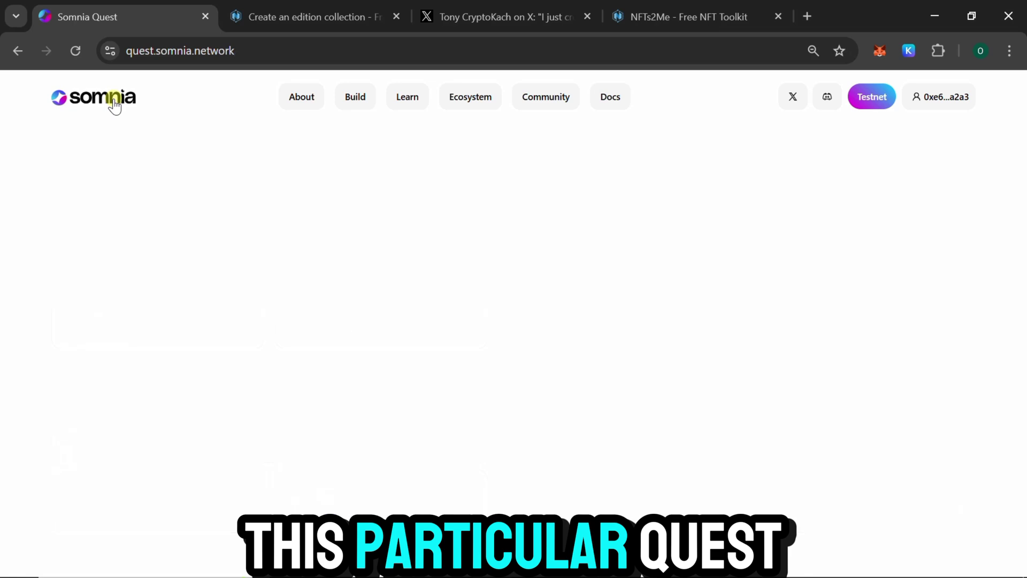
scroll(336, 321, "down", 9)
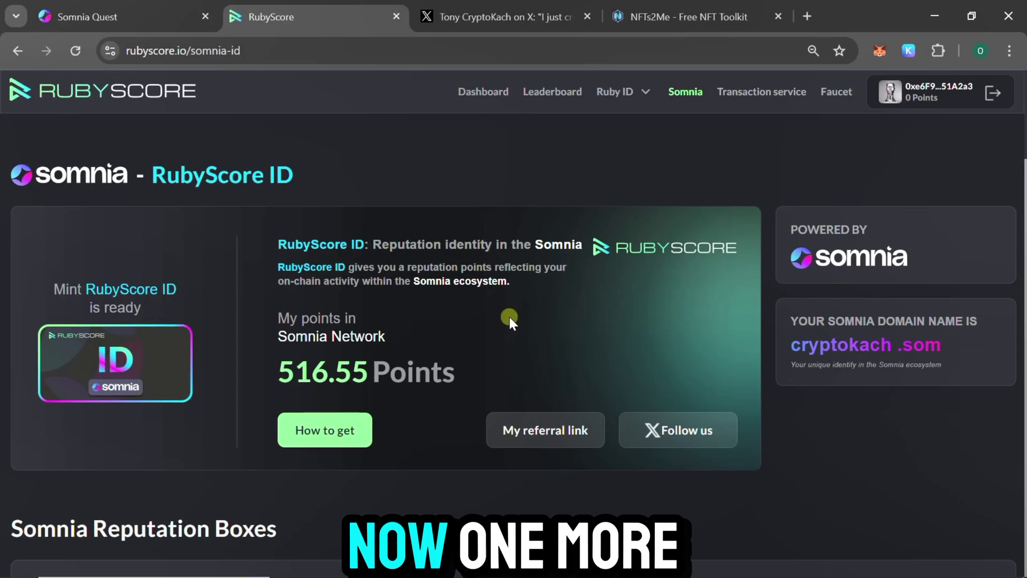
- Examine the RubyScore Somnia ID page's points, reputation boxes, transaction chart and wallet achievements
scroll(510, 316, "down", 3)
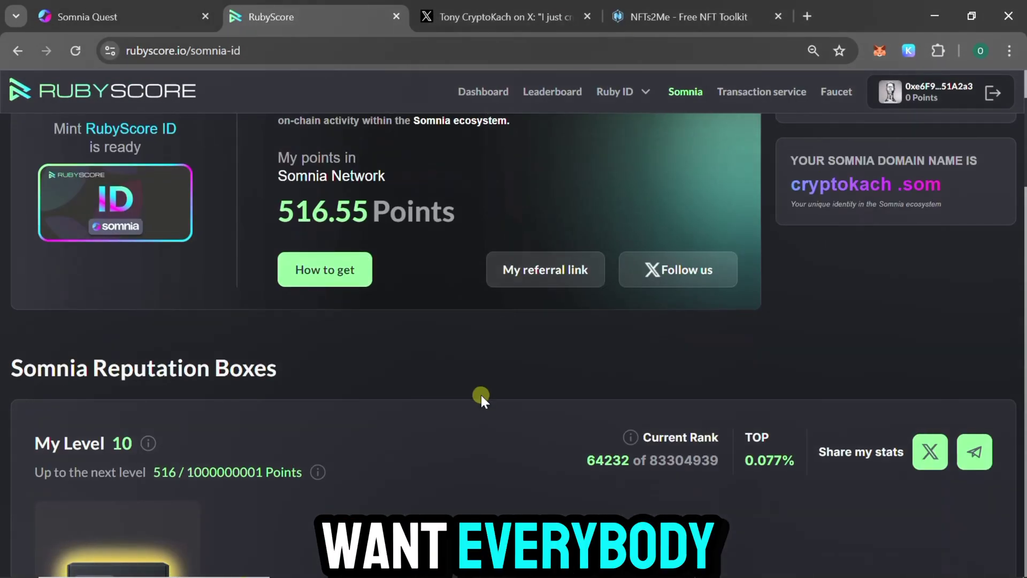
scroll(442, 397, "up", 3)
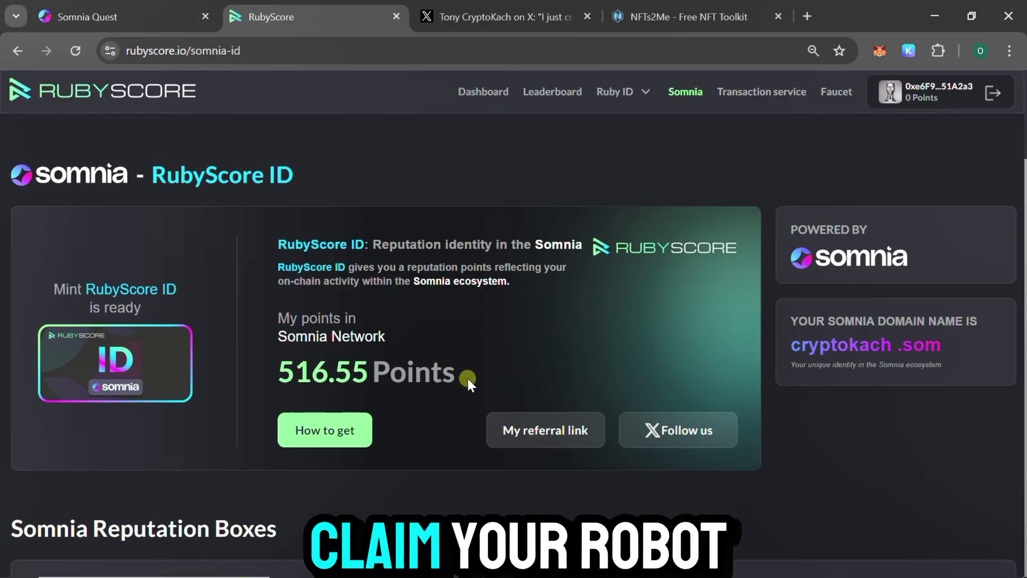
left_click_drag(467, 378, 271, 390)
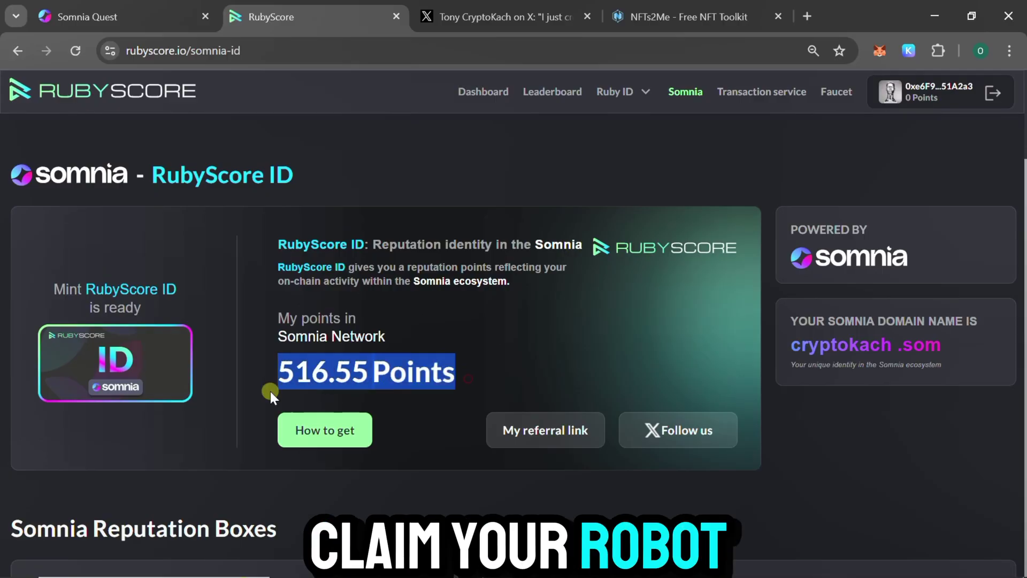
left_click(321, 381)
scroll(446, 356, "down", 20)
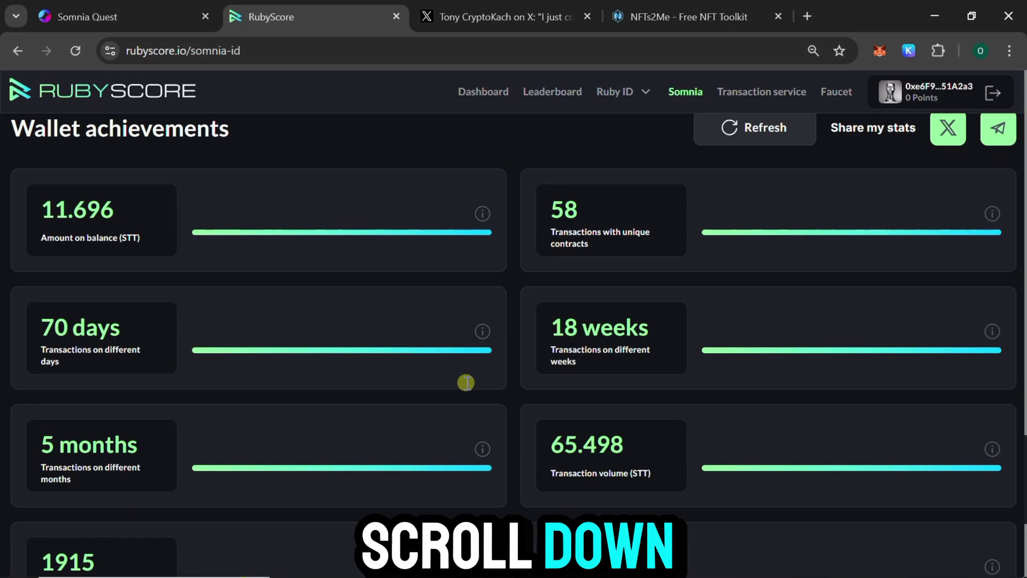
scroll(466, 382, "up", 5)
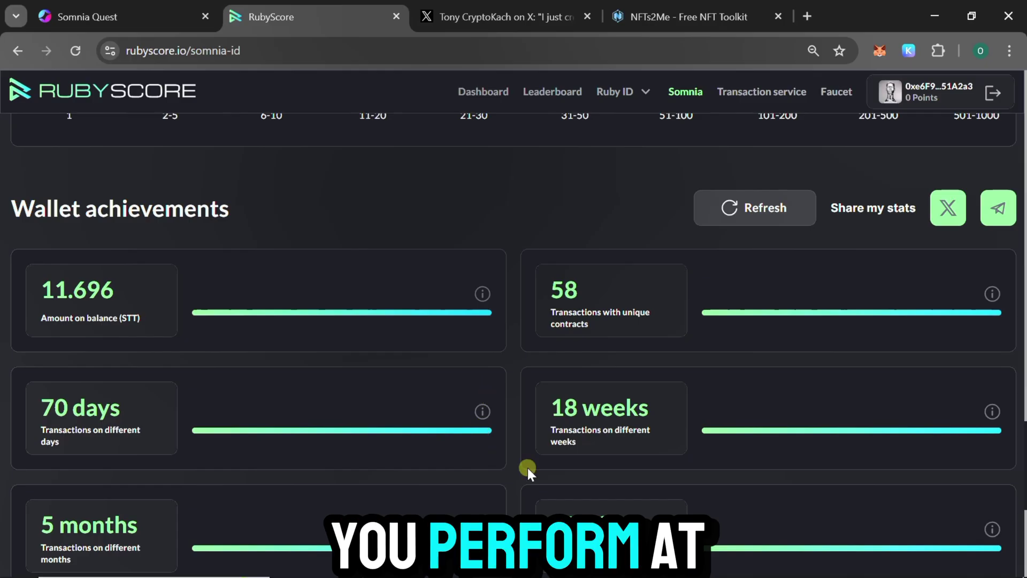
scroll(514, 409, "down", 4)
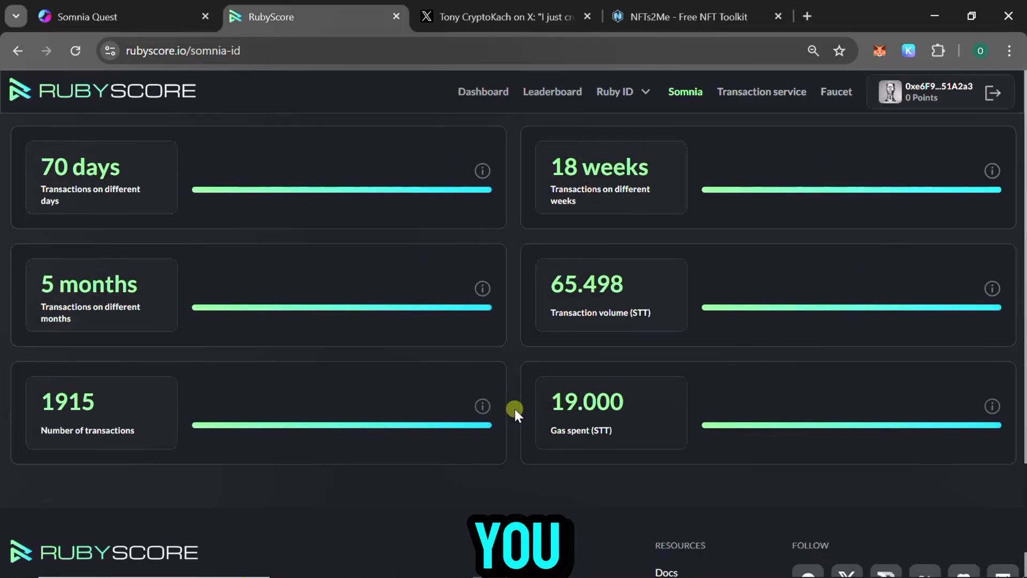
scroll(515, 408, "up", 3)
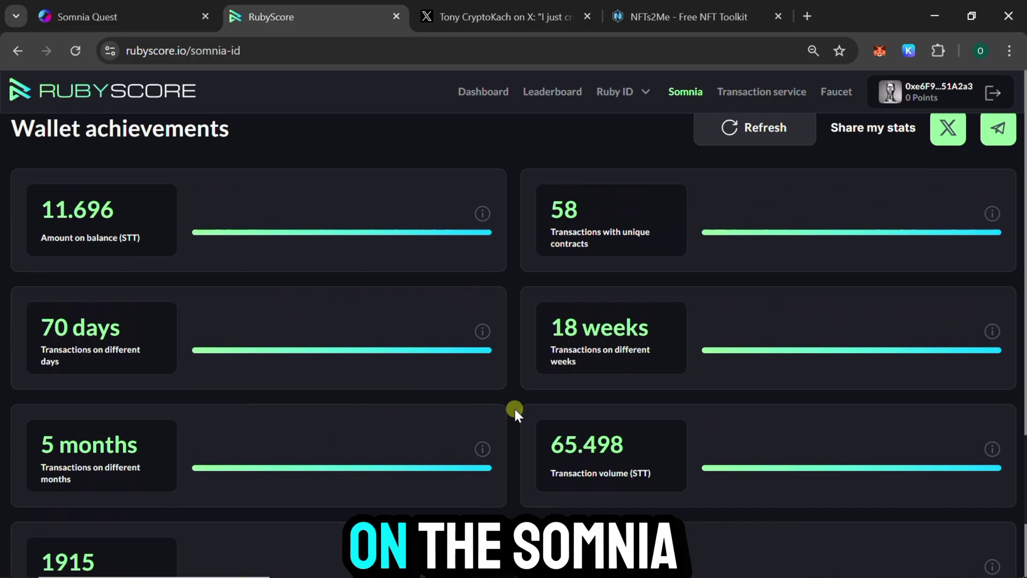
scroll(514, 408, "up", 15)
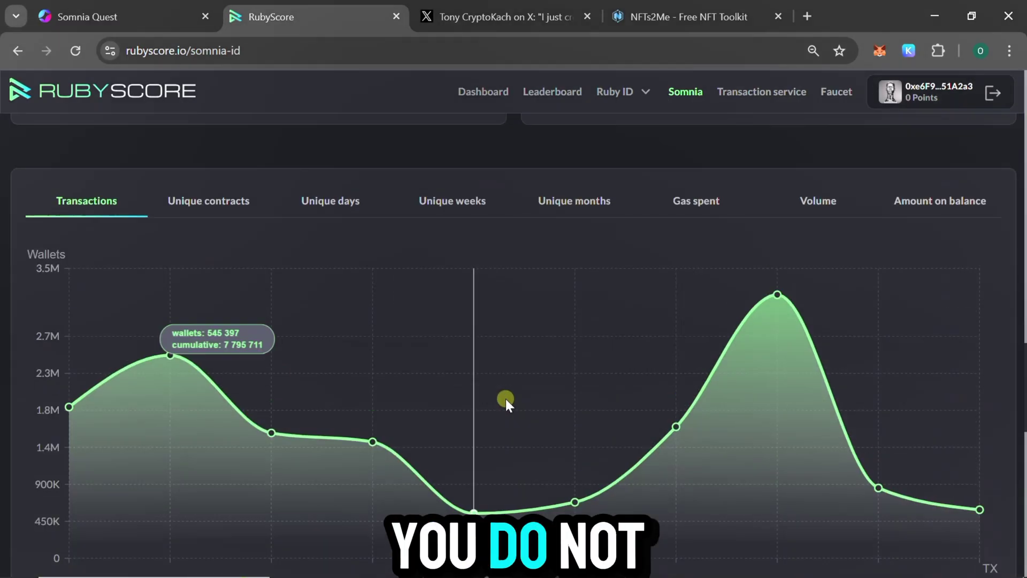
scroll(505, 394, "up", 20)
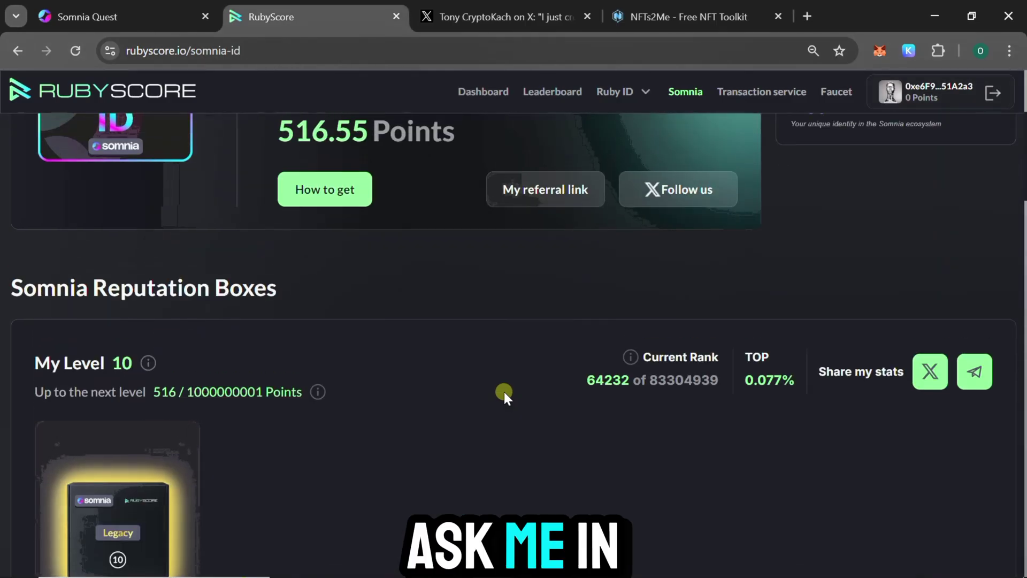
scroll(504, 391, "up", 5)
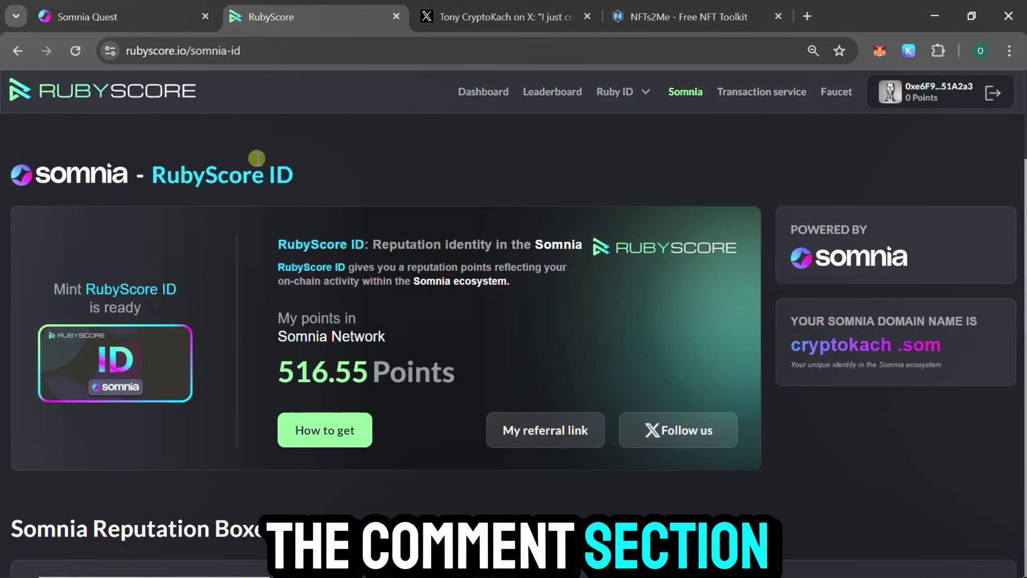
- Switch back to Somnia Quest and review the campaign list and the Your Stats section
left_click(158, 12)
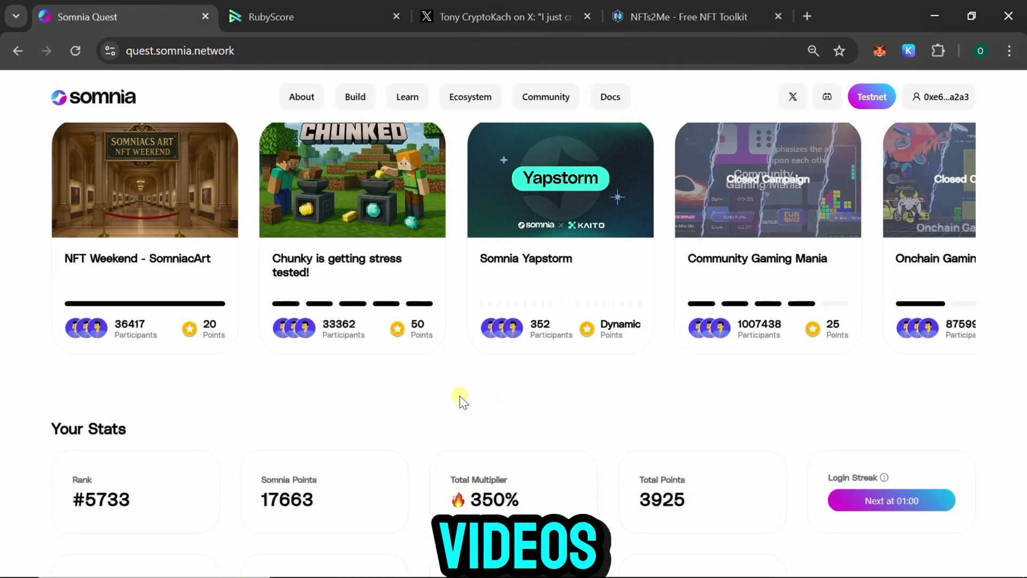
scroll(460, 396, "down", 3)
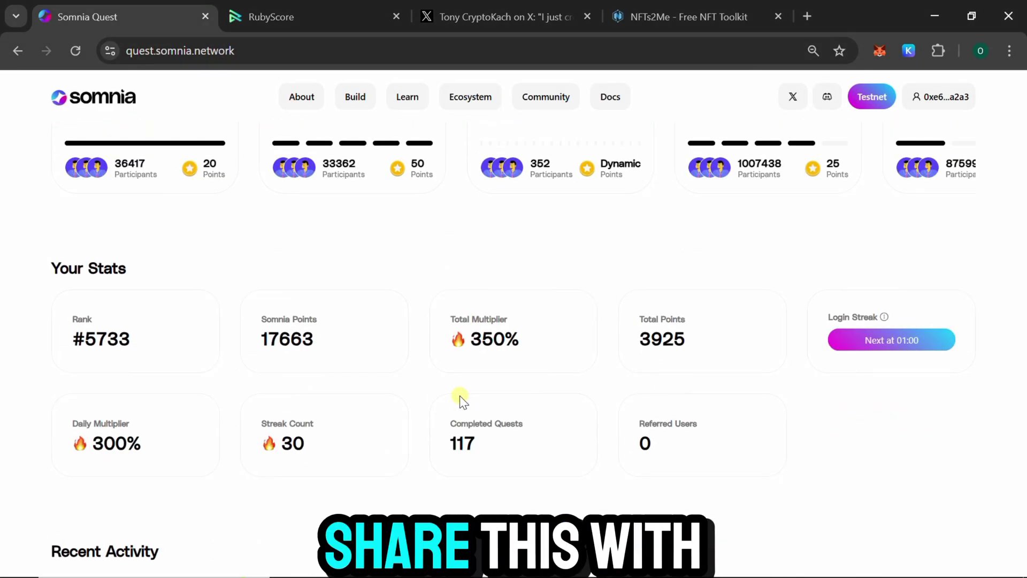